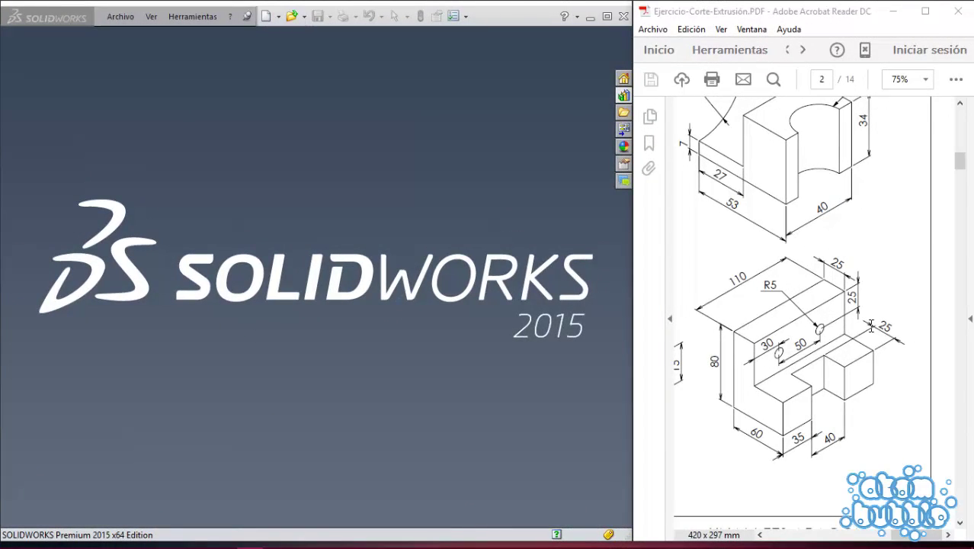
Create a new blank Pieza (part) document with Ctrl+N
{"action": "left_click", "coordinate": [344, 256]}
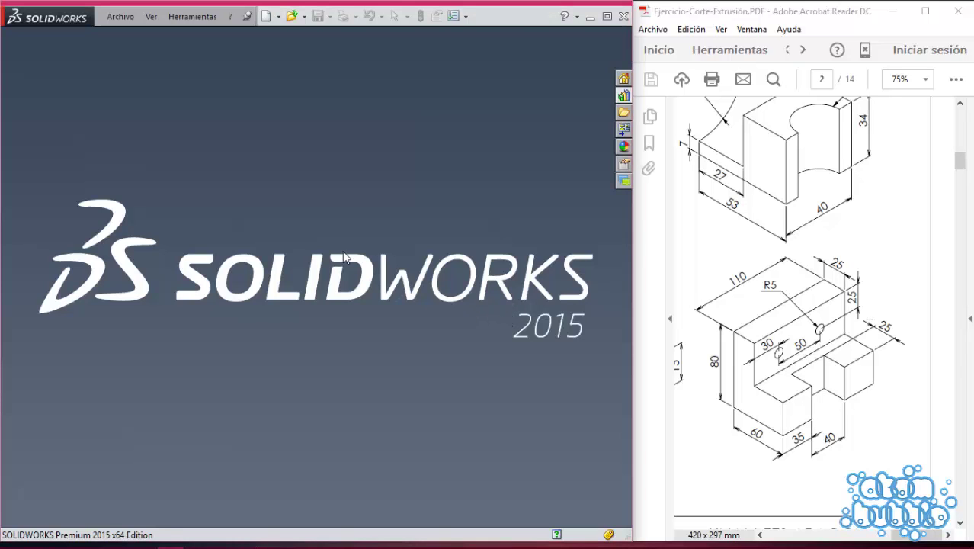
{"action": "key", "text": "ctrl+n"}
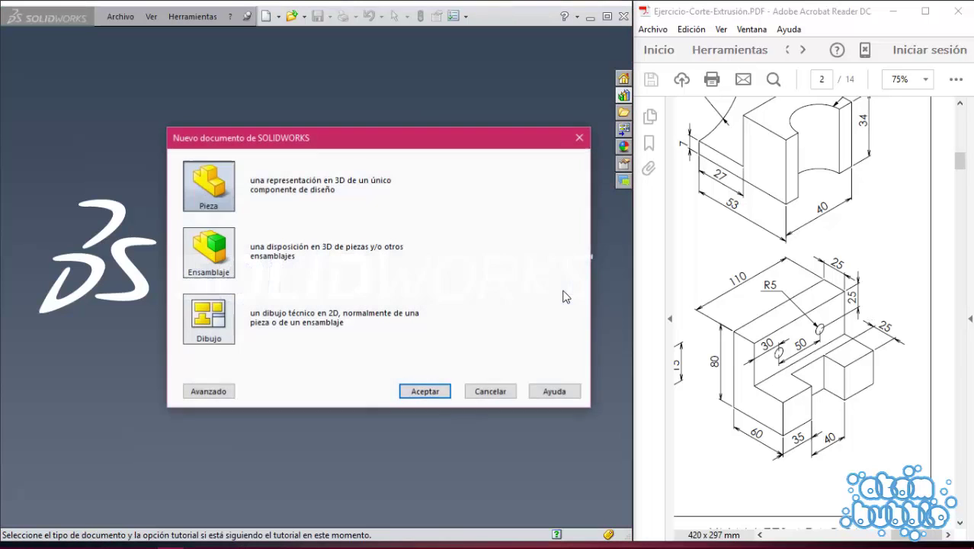
{"action": "double_click", "coordinate": [204, 207]}
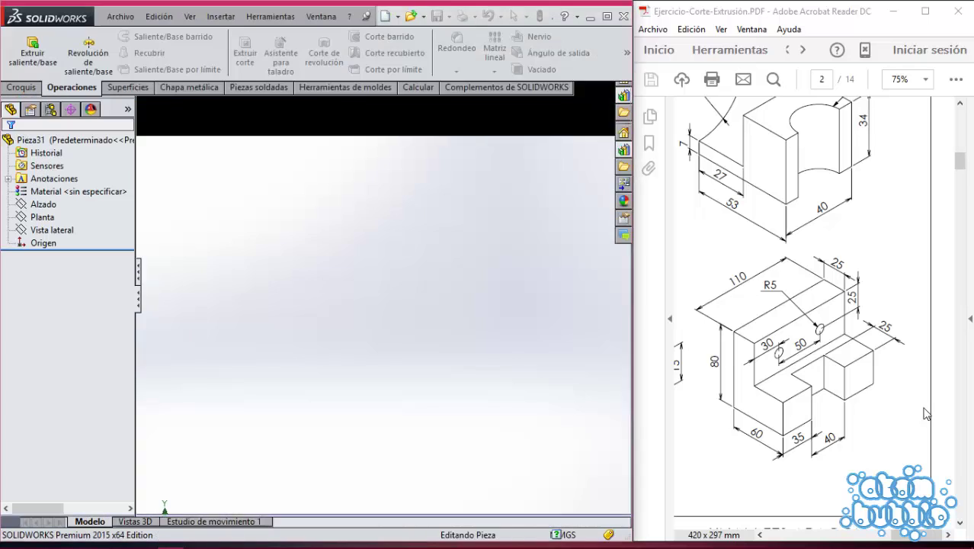
On the Alzado plane, draw six lines forming a stepped L that closes back at the origin
{"action": "left_click", "coordinate": [44, 205]}
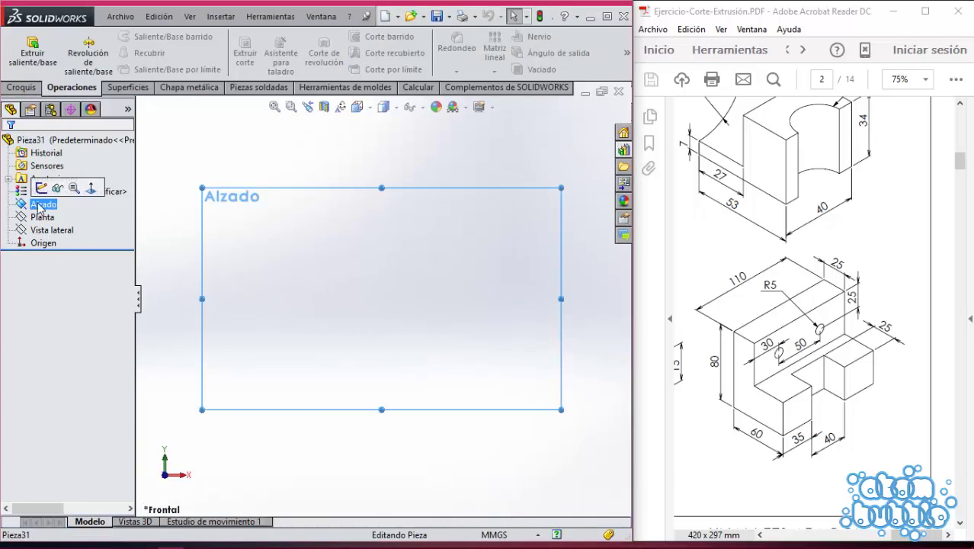
{"action": "left_click", "coordinate": [90, 191]}
{"action": "left_click", "coordinate": [97, 36]}
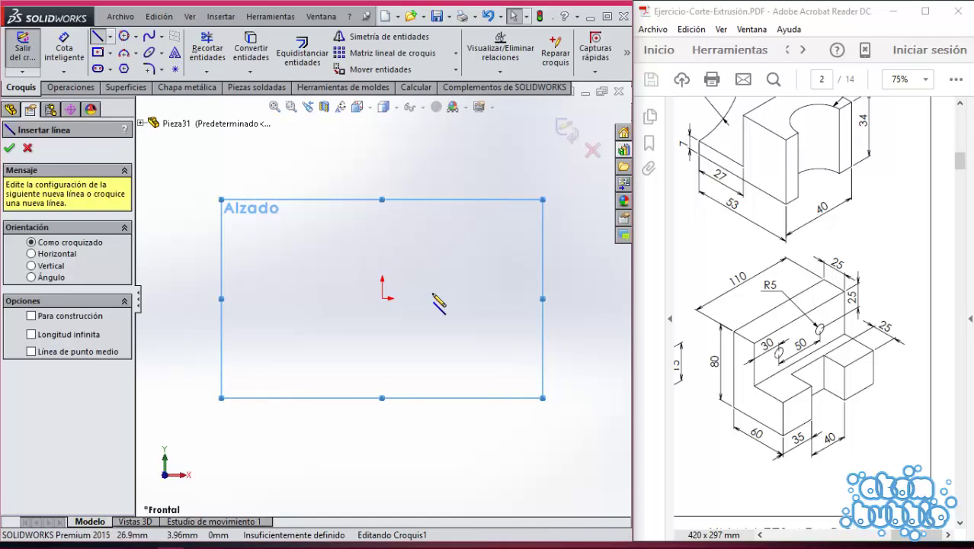
{"action": "left_click", "coordinate": [381, 298]}
{"action": "left_click", "coordinate": [382, 166]}
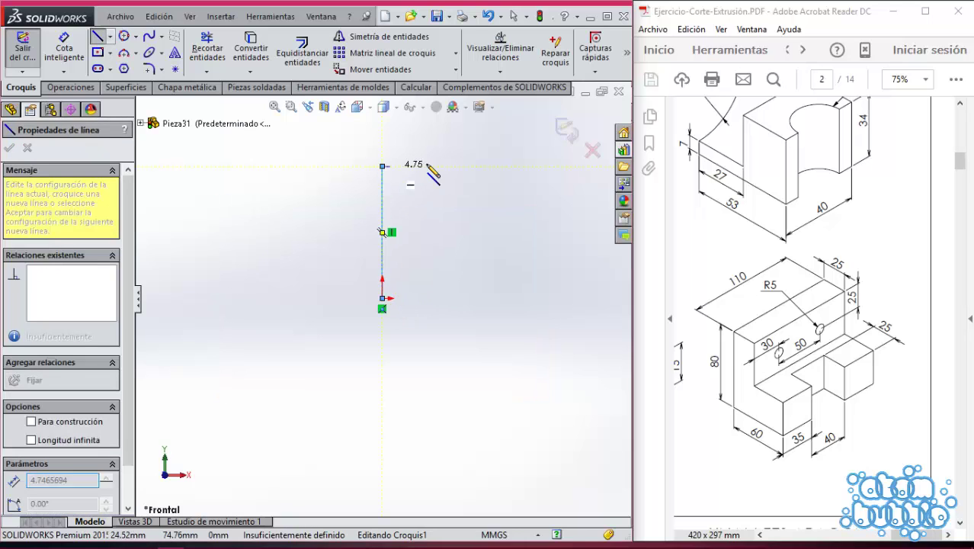
{"action": "left_click", "coordinate": [428, 165]}
{"action": "left_click", "coordinate": [428, 233]}
{"action": "left_click", "coordinate": [512, 232]}
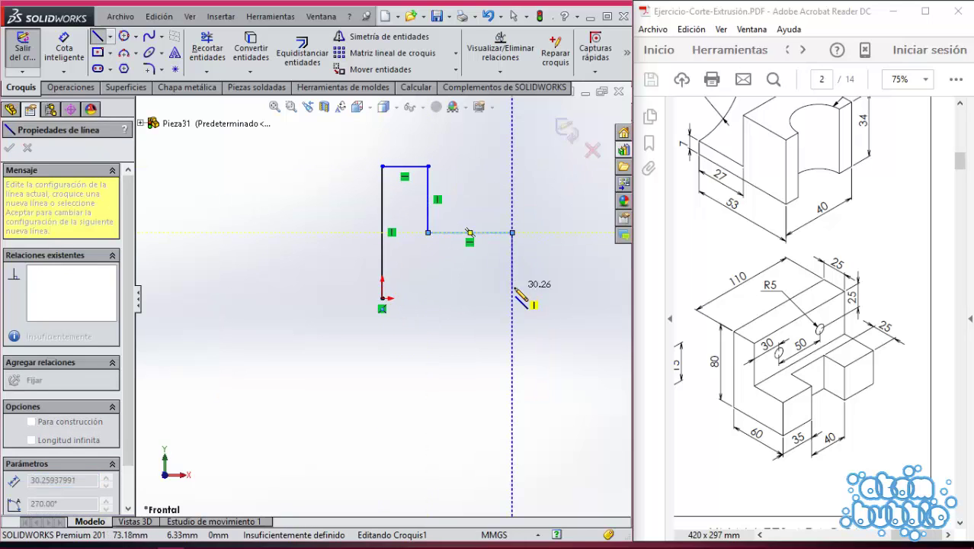
{"action": "left_click", "coordinate": [513, 298]}
{"action": "left_click", "coordinate": [382, 298]}
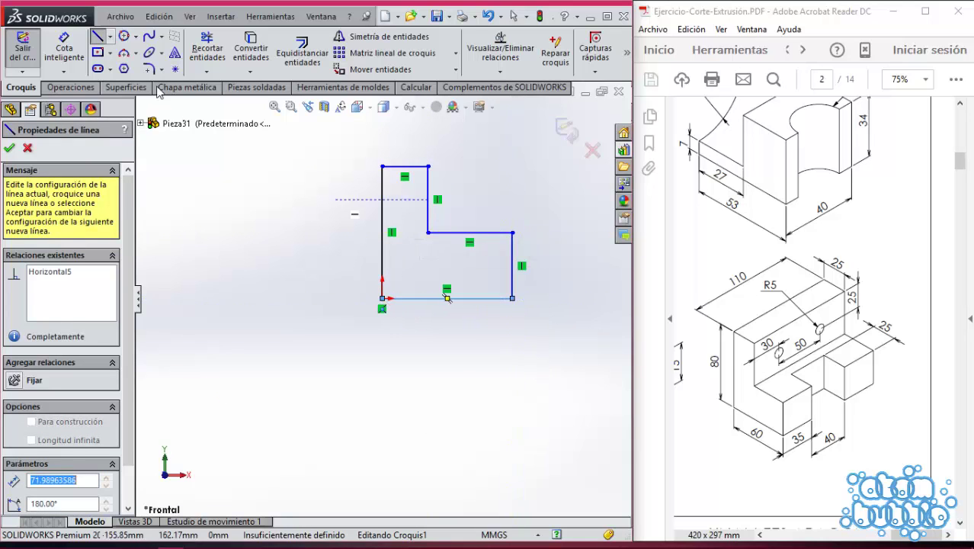
{"action": "key", "text": "Escape"}
Dimension the left edge to an 80 mm height, undoing the mistaken 780 entry
{"action": "left_click", "coordinate": [382, 217]}
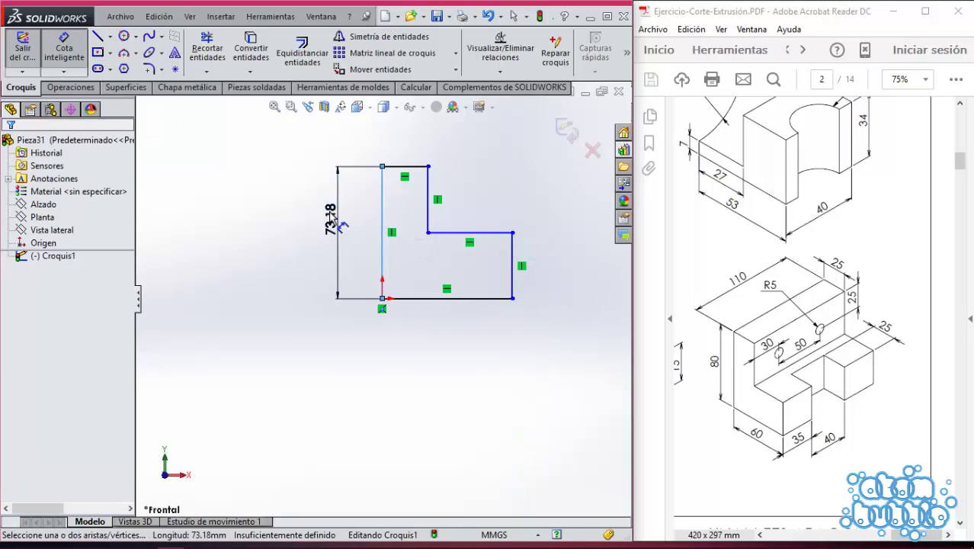
{"action": "left_click", "coordinate": [328, 206]}
{"action": "type", "text": "780"}
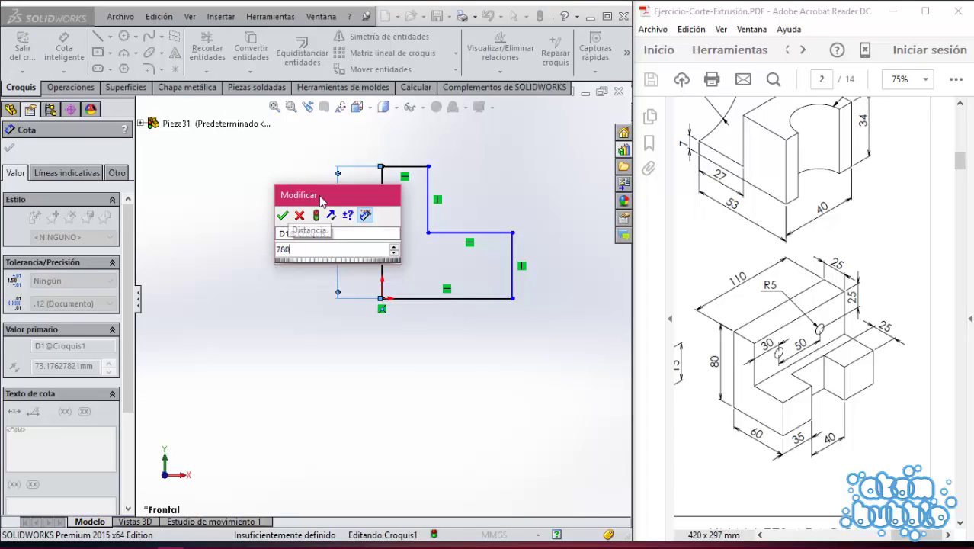
{"action": "key", "text": "Return"}
{"action": "key", "text": "ctrl+x"}
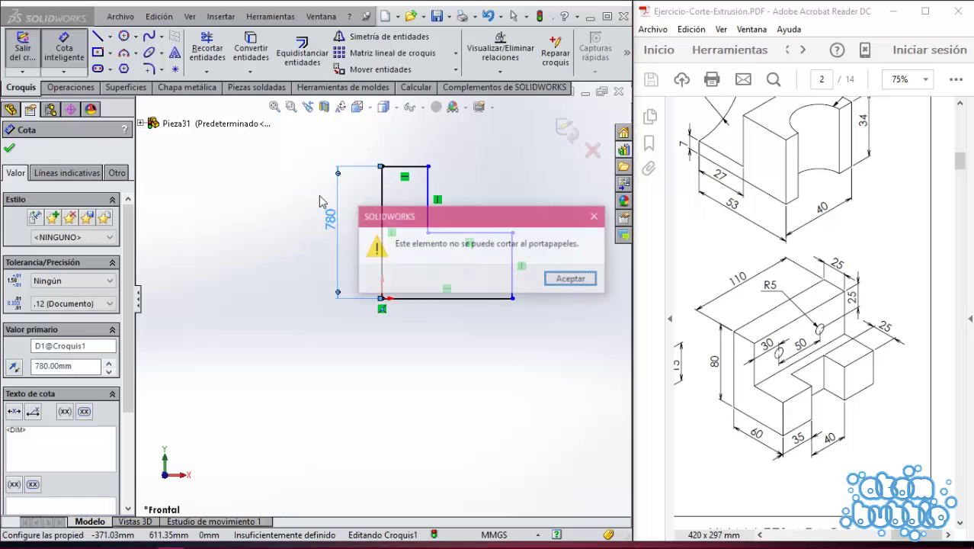
{"action": "key", "text": "Return"}
{"action": "key", "text": "Escape"}
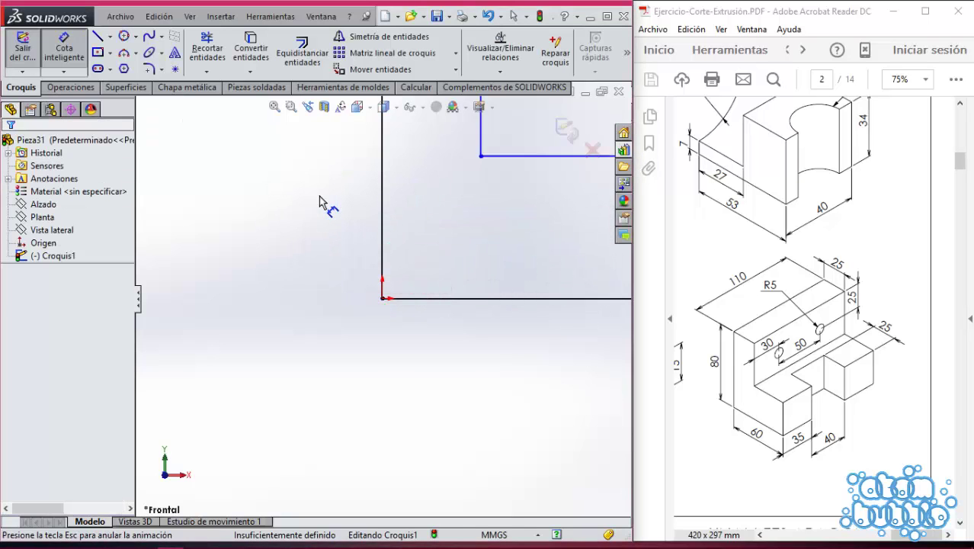
{"action": "key", "text": "ctrl+z"}
{"action": "left_click_drag", "start_coordinate": [185, 267], "coordinate": [379, 288]}
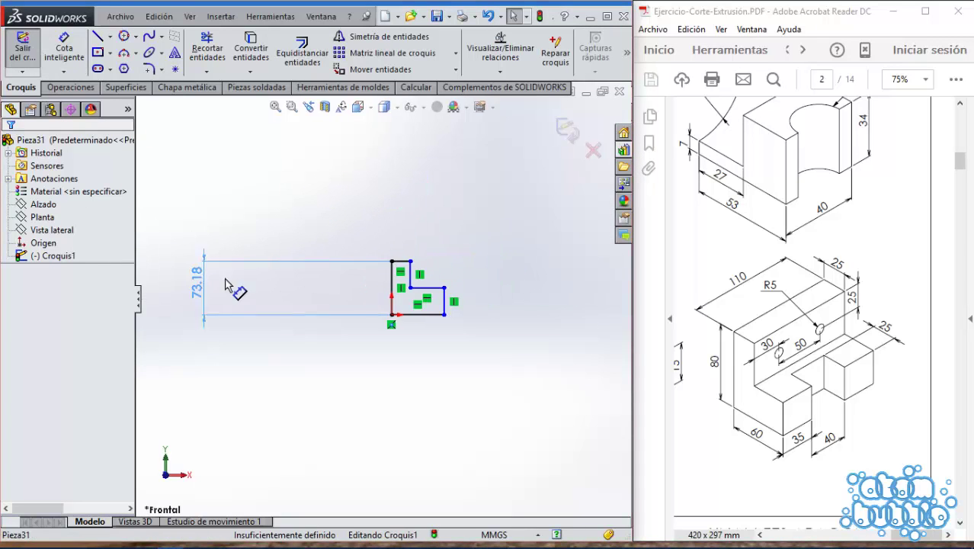
{"action": "scroll", "coordinate": [383, 288], "scroll_direction": "down", "scroll_amount": 4}
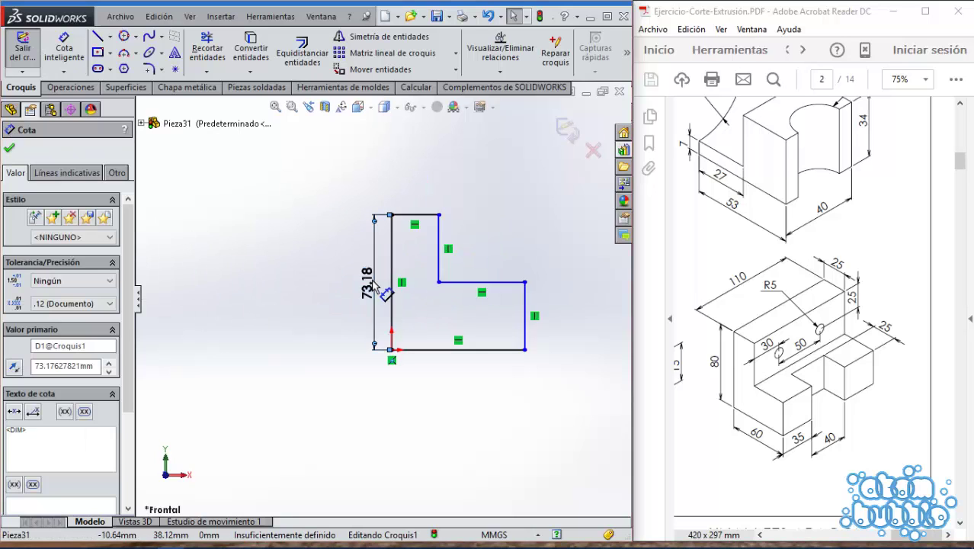
{"action": "double_click", "coordinate": [374, 282]}
{"action": "type", "text": "780"}
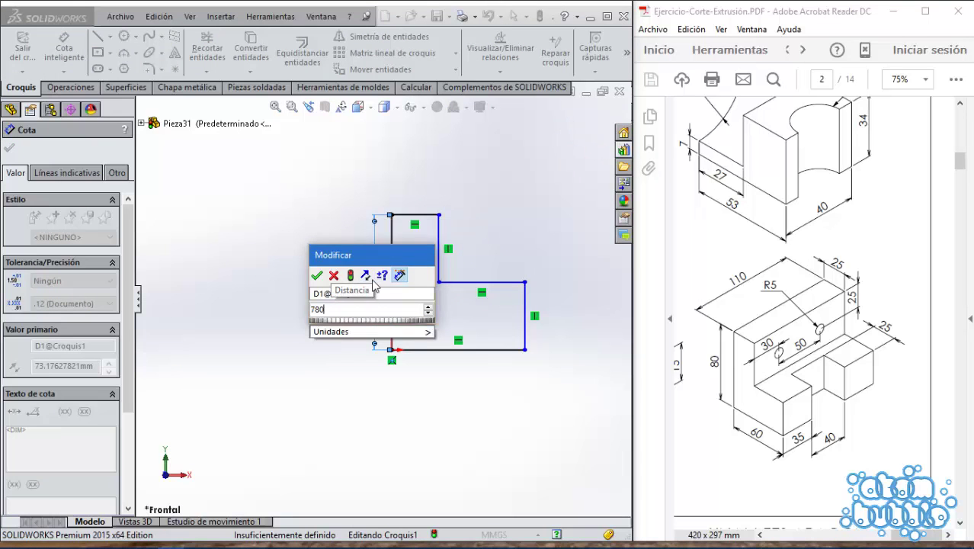
{"action": "key", "text": "Return"}
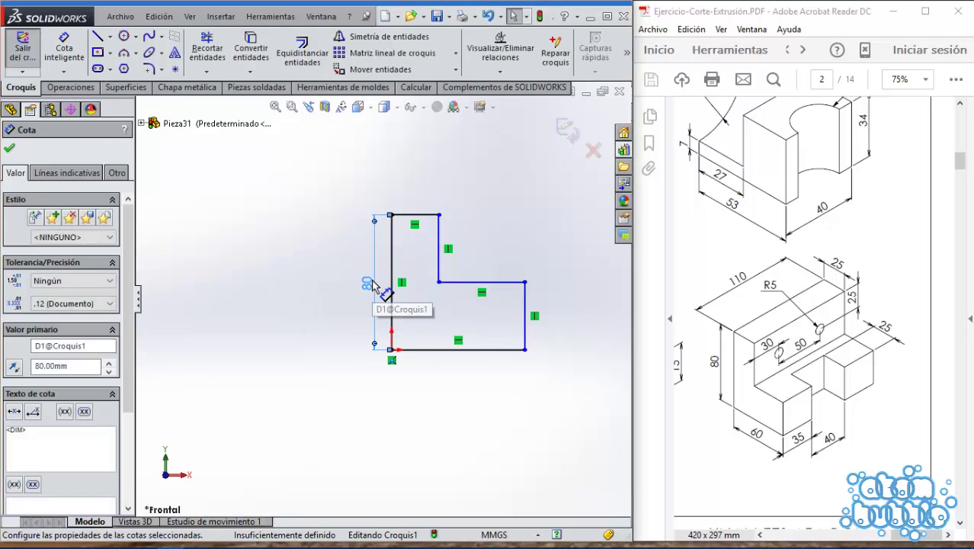
Dimension the bottom edge to a 60 mm base width
{"action": "left_click", "coordinate": [64, 47]}
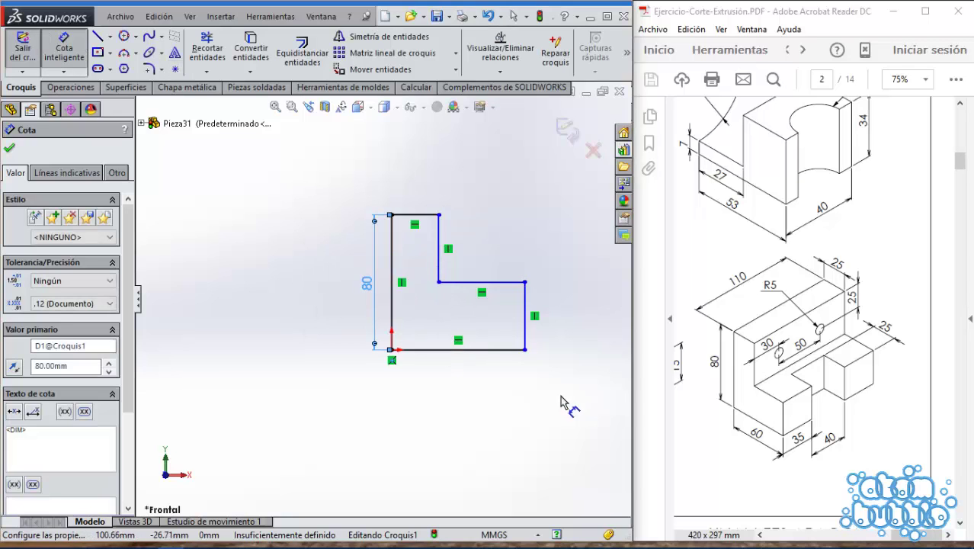
{"action": "left_click", "coordinate": [503, 354]}
{"action": "left_click", "coordinate": [496, 385]}
{"action": "type", "text": "560"}
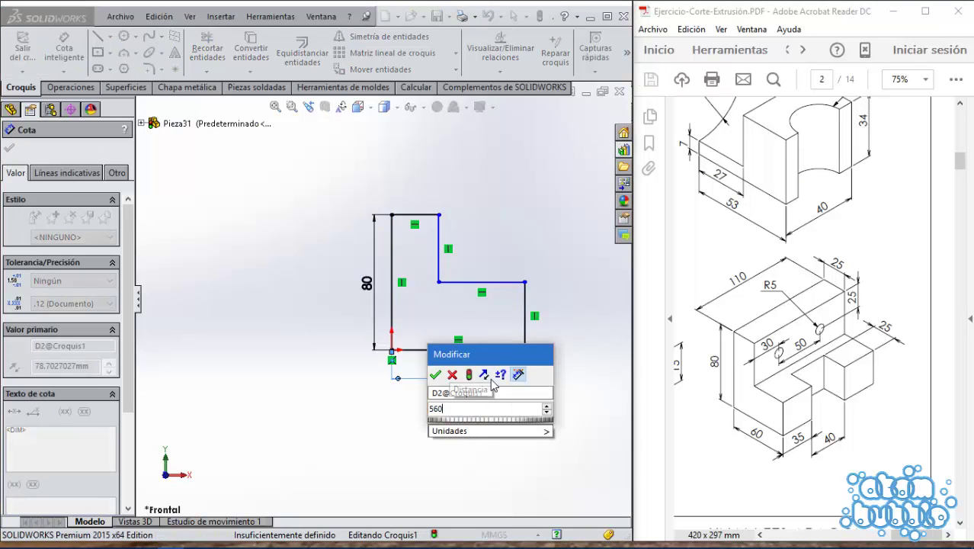
{"action": "key", "text": "Return"}
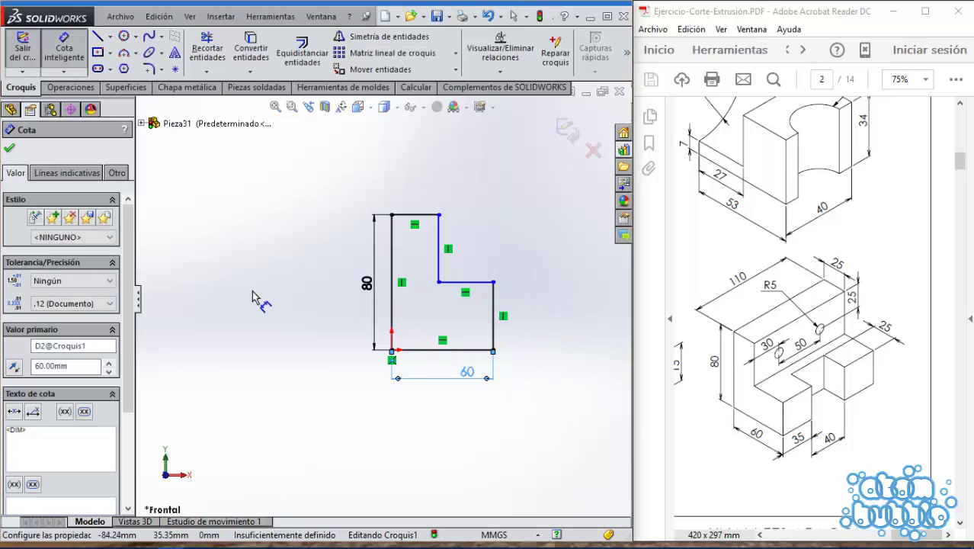
{"action": "key", "text": "f"}
{"action": "scroll", "coordinate": [488, 255], "scroll_direction": "down", "scroll_amount": 2}
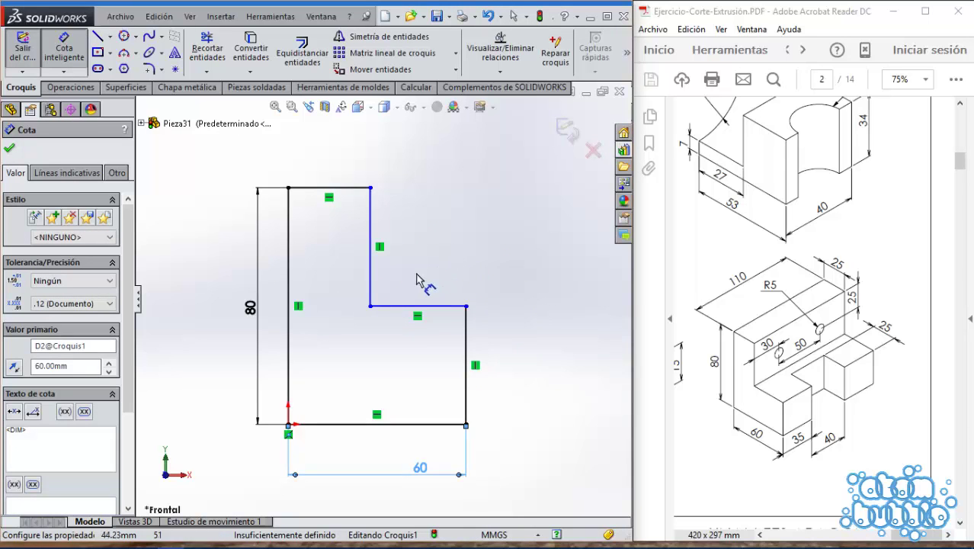
{"action": "scroll", "coordinate": [373, 294], "scroll_direction": "up", "scroll_amount": 2}
{"action": "scroll", "coordinate": [325, 298], "scroll_direction": "down", "scroll_amount": 1}
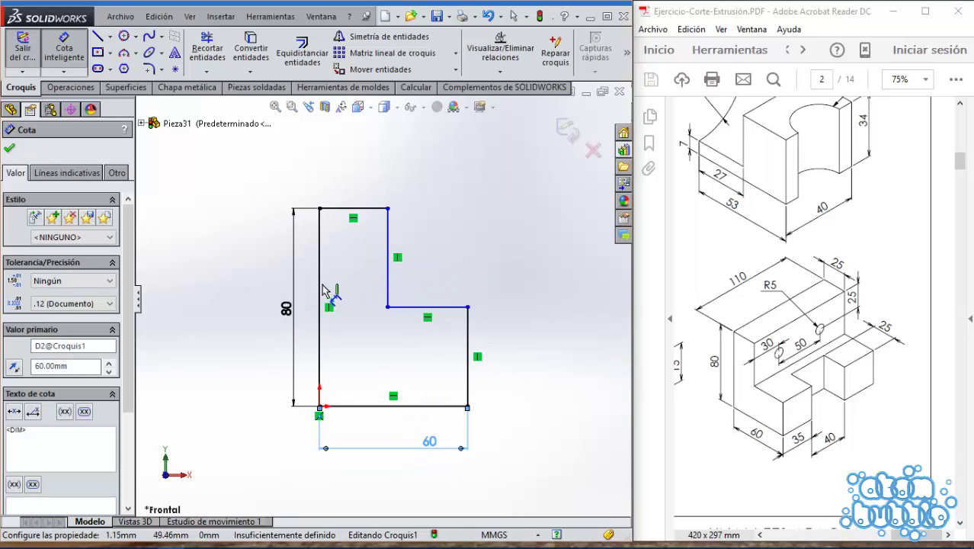
Dimension the top edge of the L to 25 mm wide
{"action": "left_click", "coordinate": [371, 215]}
{"action": "left_click", "coordinate": [369, 172]}
{"action": "type", "text": "25"}
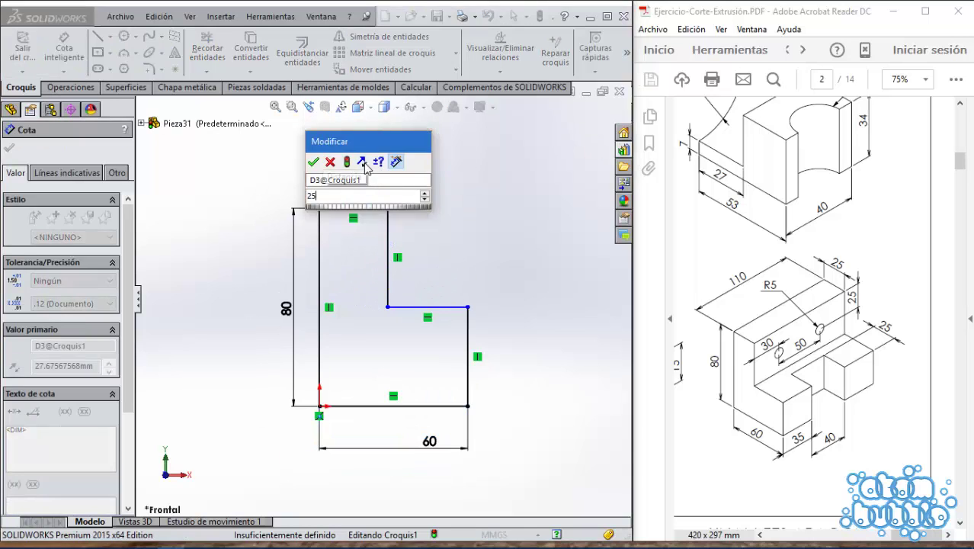
{"action": "key", "text": "Return"}
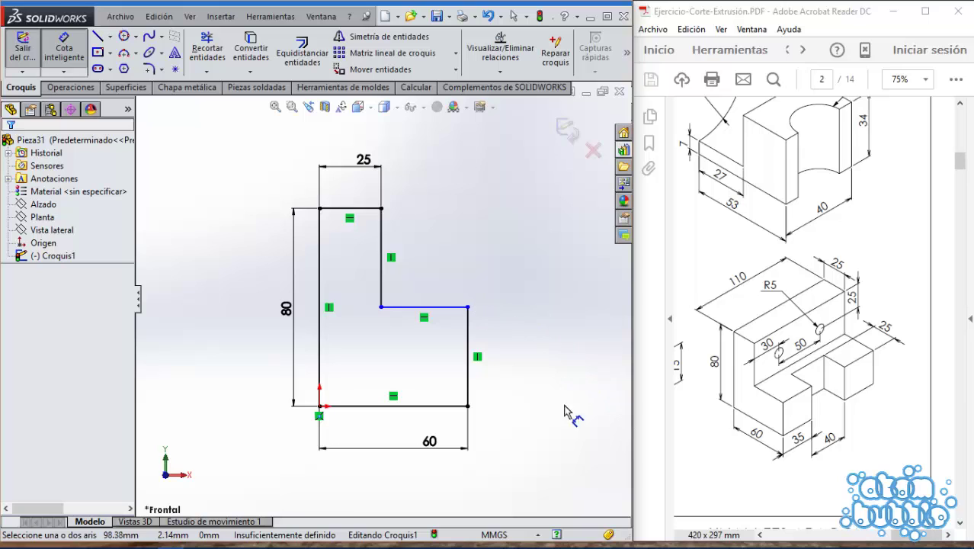
{"action": "scroll", "coordinate": [846, 397], "scroll_direction": "down", "scroll_amount": 2}
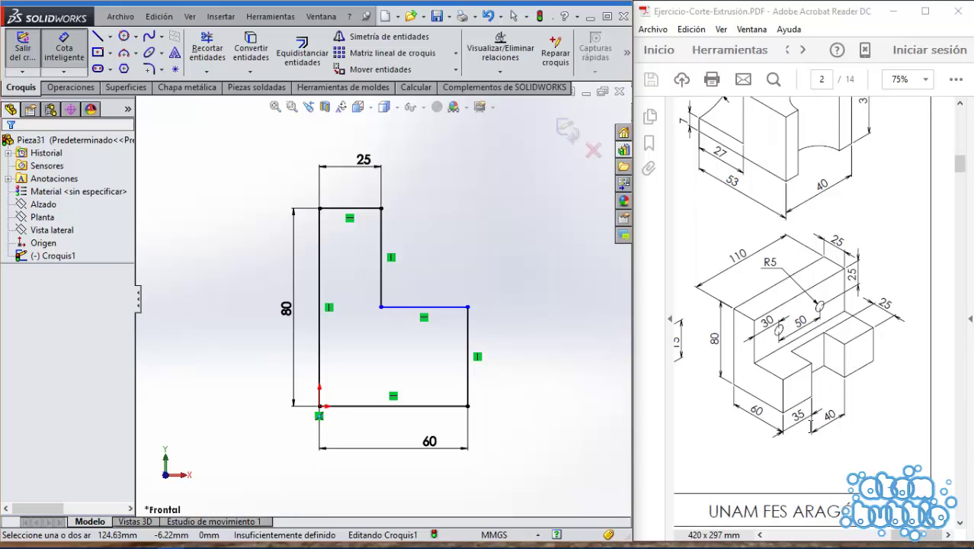
{"action": "scroll", "coordinate": [801, 413], "scroll_direction": "up", "scroll_amount": 3}
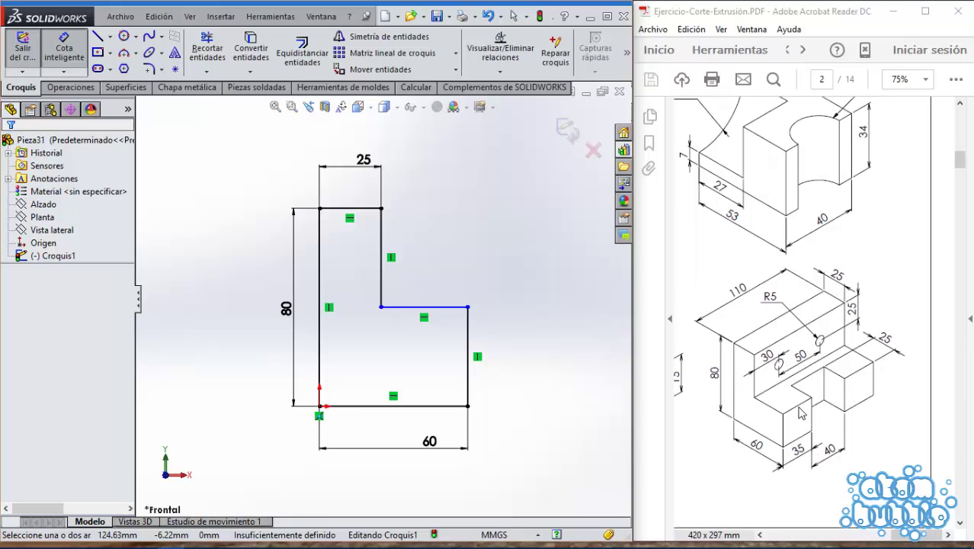
Set the right edge to 35 mm high and decline the redundant step dimension
{"action": "left_click", "coordinate": [467, 333]}
{"action": "left_click", "coordinate": [523, 351]}
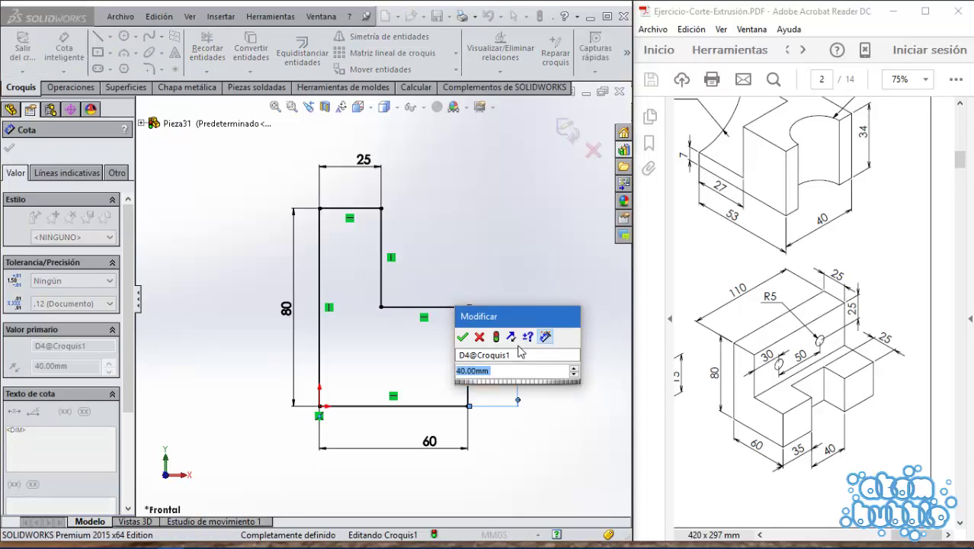
{"action": "type", "text": "35"}
{"action": "key", "text": "Return"}
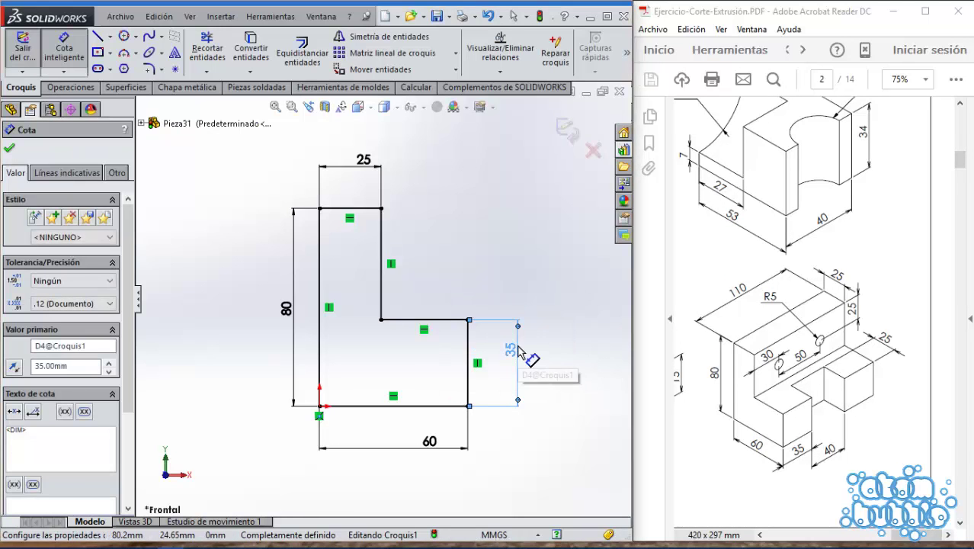
{"action": "left_click", "coordinate": [423, 331]}
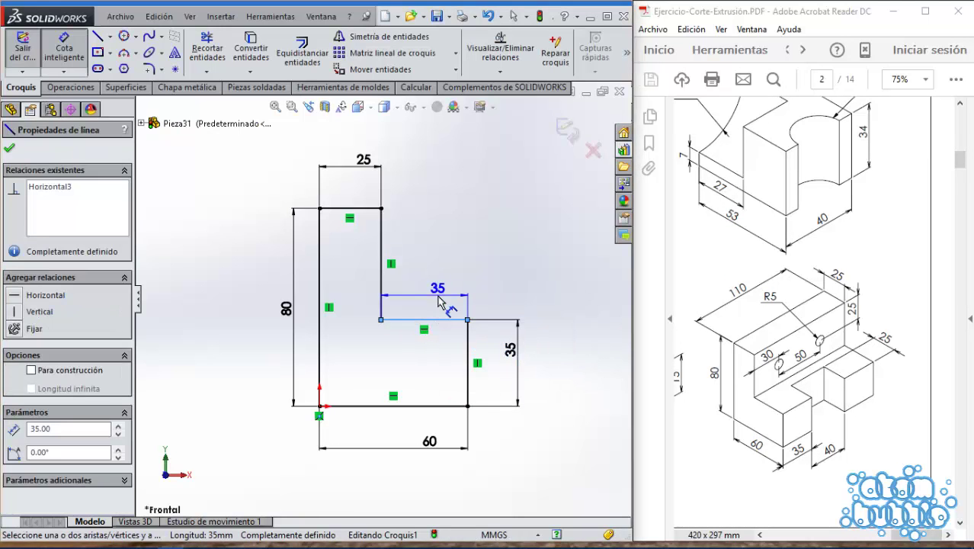
{"action": "left_click", "coordinate": [441, 301]}
{"action": "left_click", "coordinate": [566, 299]}
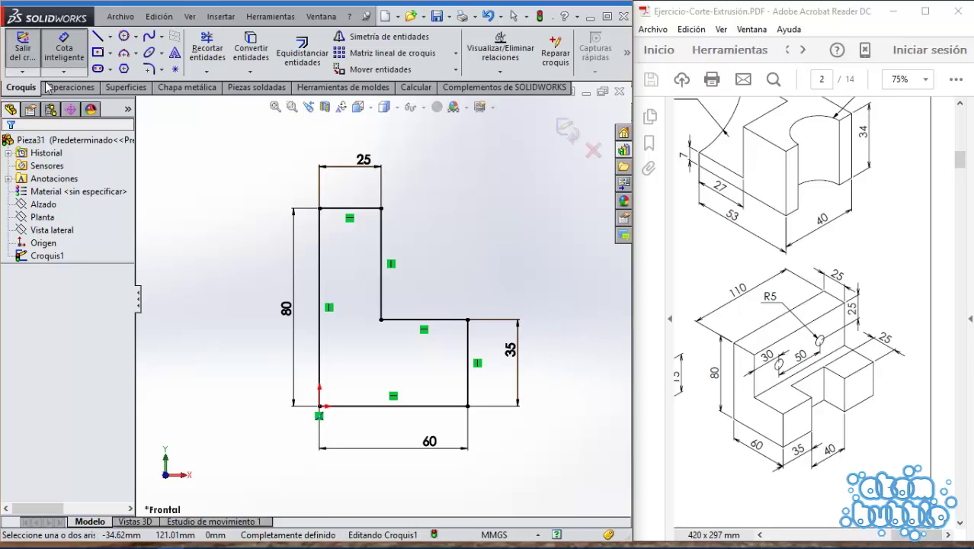
Extrude the L sketch 110 mm with the Mid Plane end condition
{"action": "left_click", "coordinate": [71, 87]}
{"action": "left_click", "coordinate": [32, 52]}
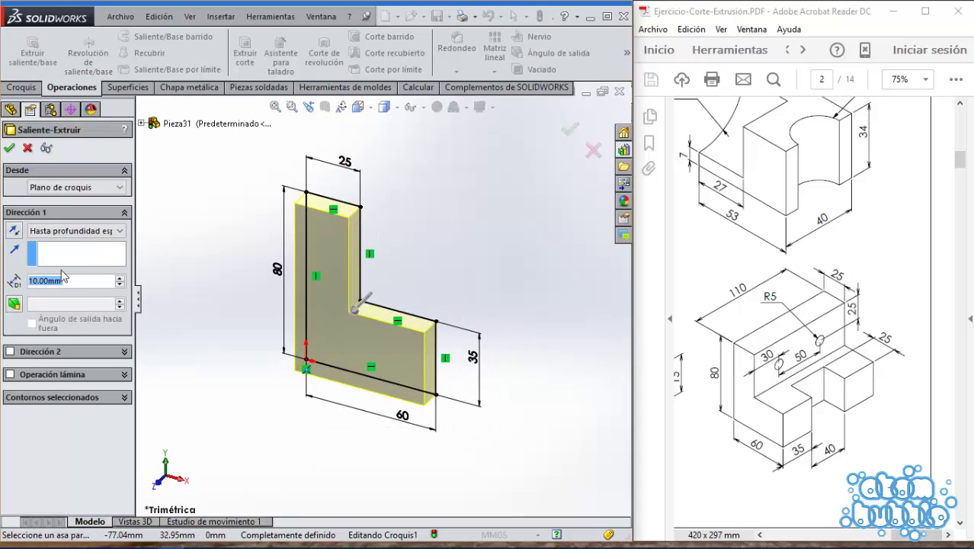
{"action": "type", "text": "110"}
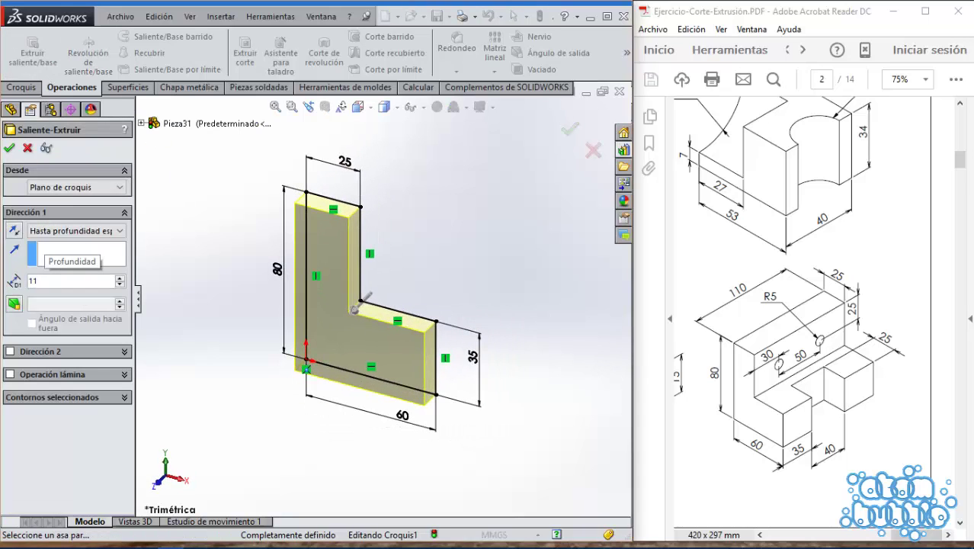
{"action": "key", "text": "Return"}
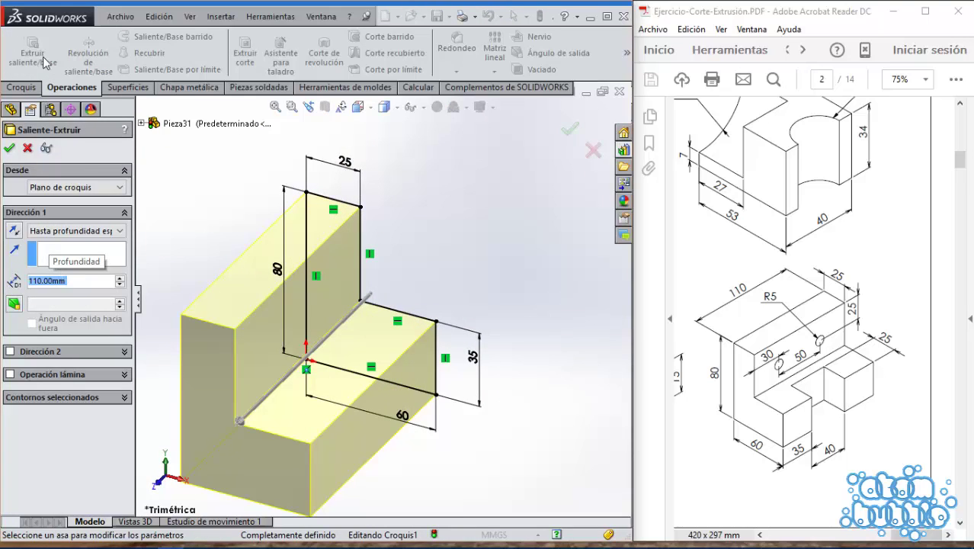
{"action": "left_click", "coordinate": [58, 230]}
{"action": "left_click", "coordinate": [60, 283]}
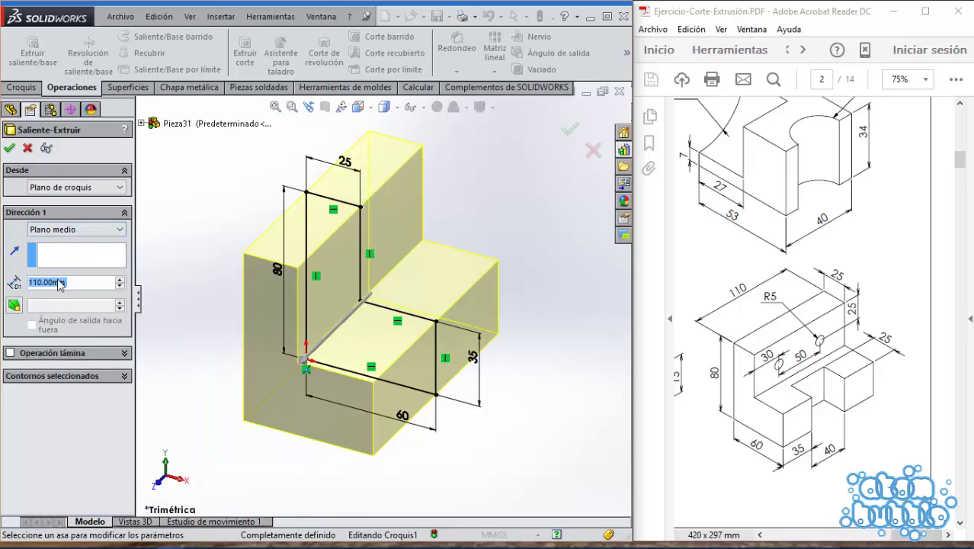
{"action": "left_click", "coordinate": [9, 147]}
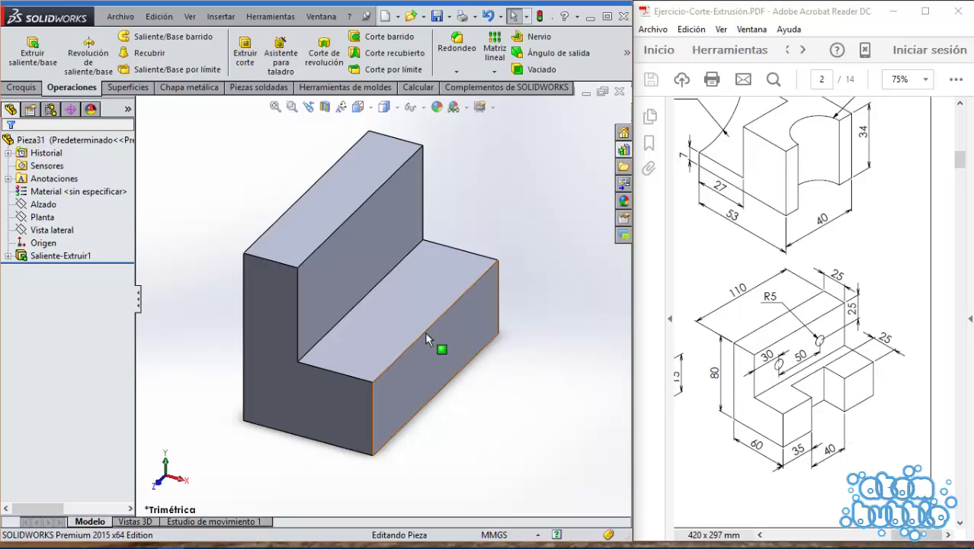
View the lower step's top face Normal To and draw a corner rectangle in a new sketch on it
{"action": "left_click", "coordinate": [403, 301]}
{"action": "right_click", "coordinate": [402, 301]}
{"action": "left_click", "coordinate": [480, 196]}
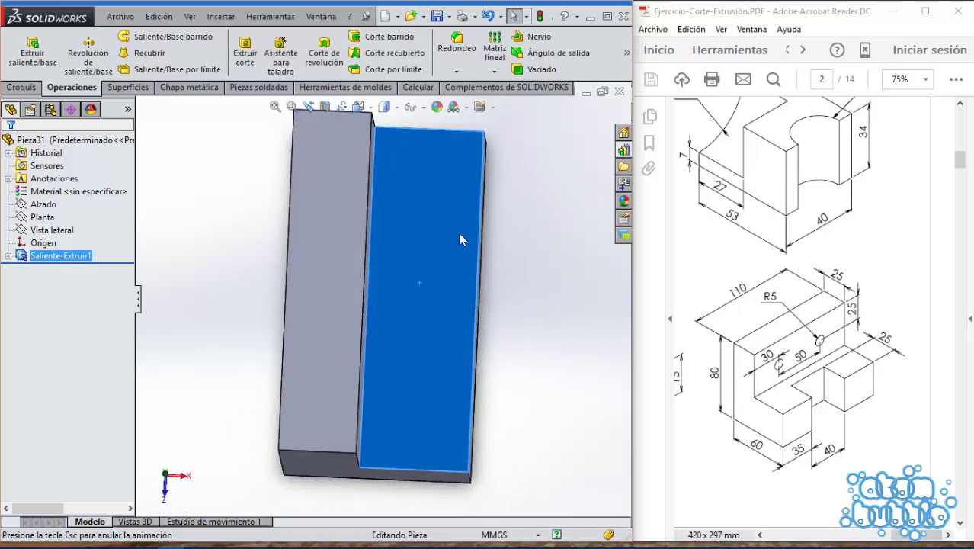
{"action": "right_click", "coordinate": [400, 229]}
{"action": "left_click", "coordinate": [426, 198]}
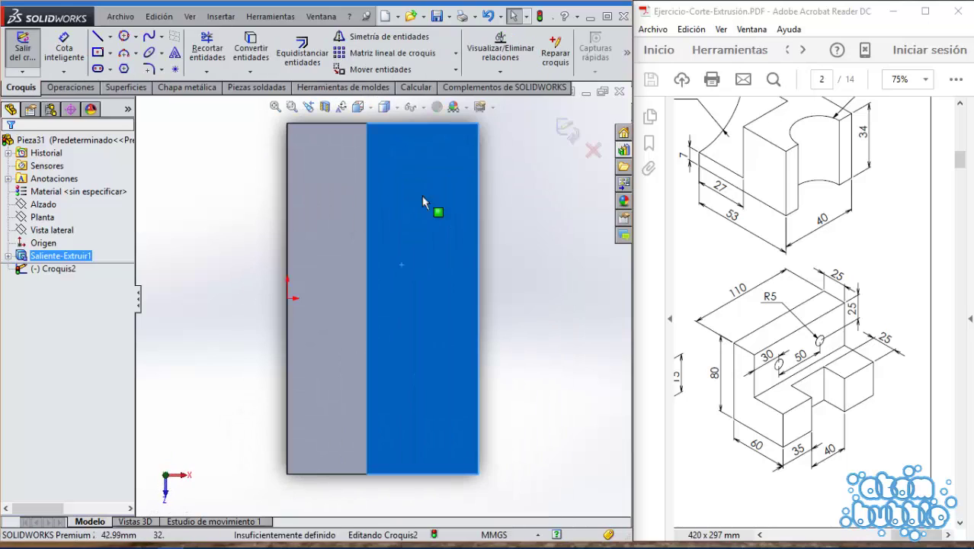
{"action": "left_click", "coordinate": [109, 52]}
{"action": "left_click", "coordinate": [116, 68]}
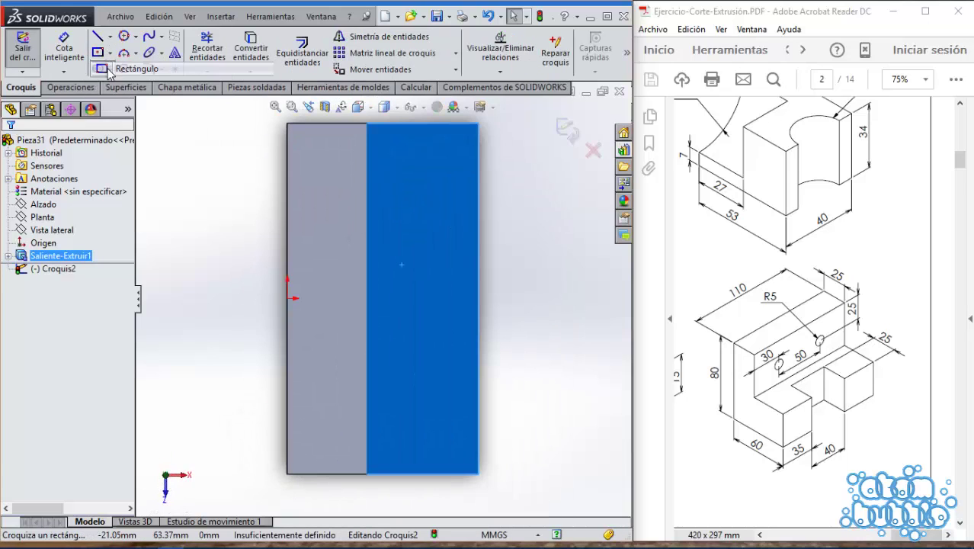
{"action": "left_click", "coordinate": [478, 215]}
{"action": "left_click", "coordinate": [401, 376]}
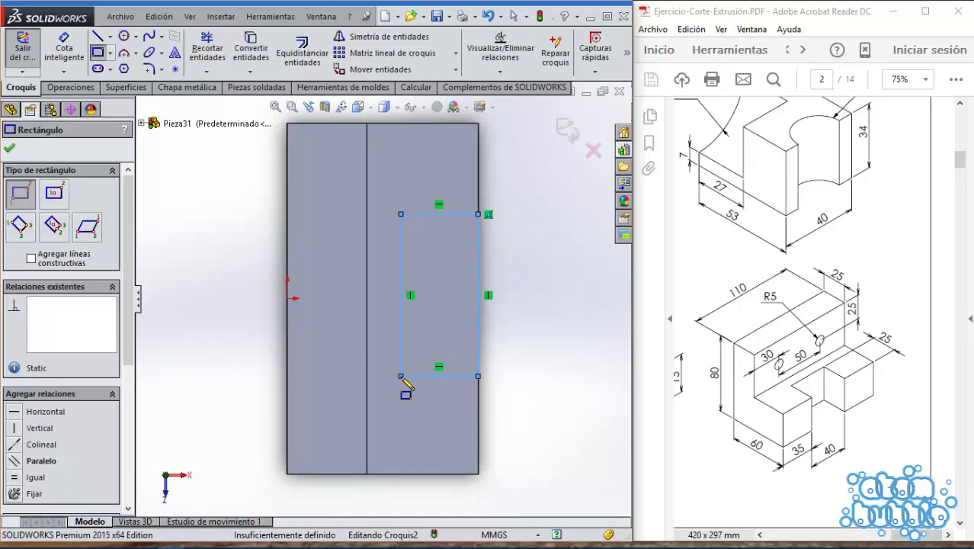
Dimension the rectangle 40 mm long and 25 mm wide
{"action": "left_click", "coordinate": [64, 47]}
{"action": "left_click", "coordinate": [479, 308]}
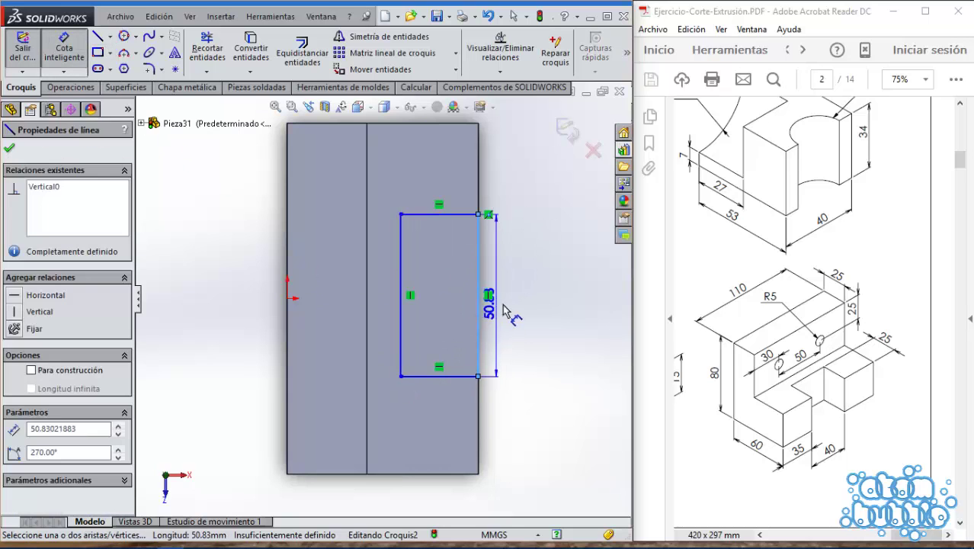
{"action": "left_click", "coordinate": [545, 308]}
{"action": "type", "text": "40"}
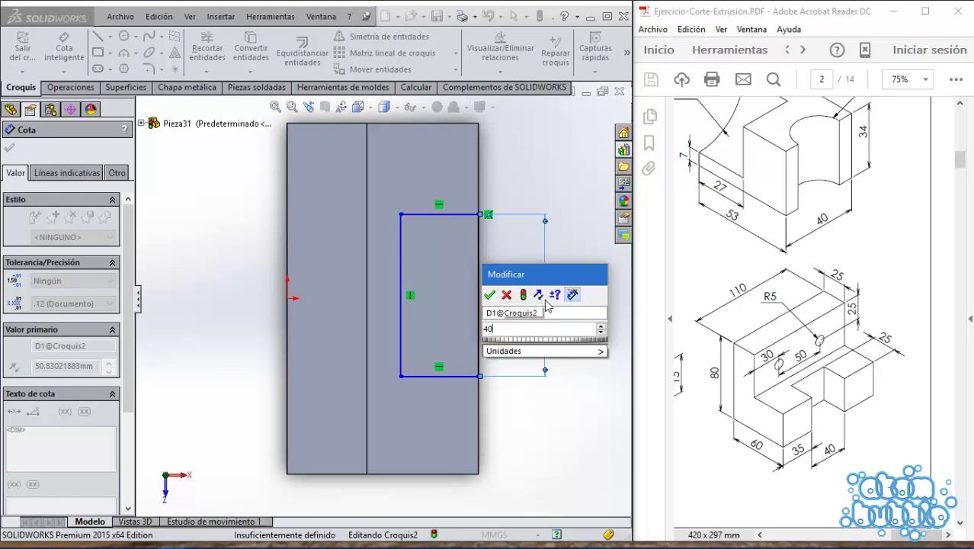
{"action": "key", "text": "Return"}
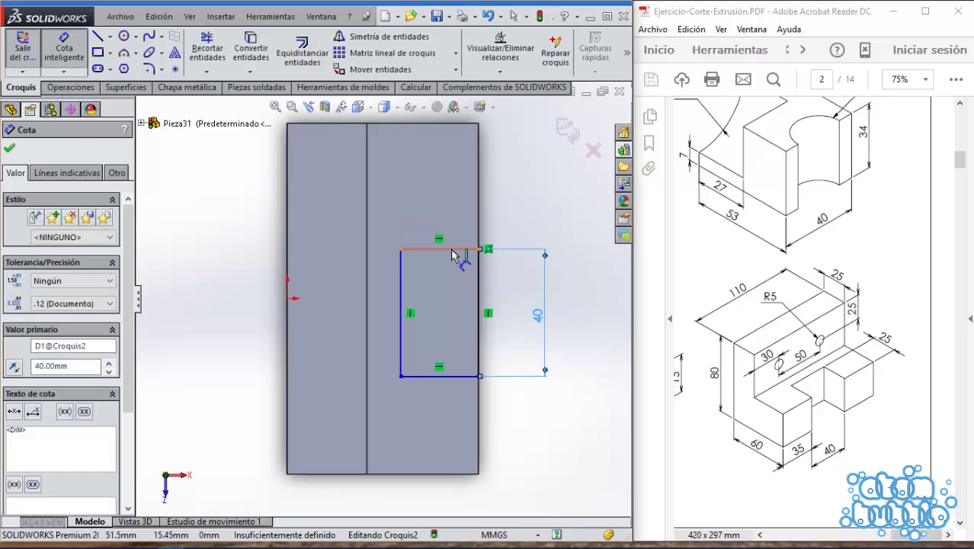
{"action": "left_click", "coordinate": [455, 255]}
{"action": "left_click", "coordinate": [456, 235]}
{"action": "type", "text": "325"}
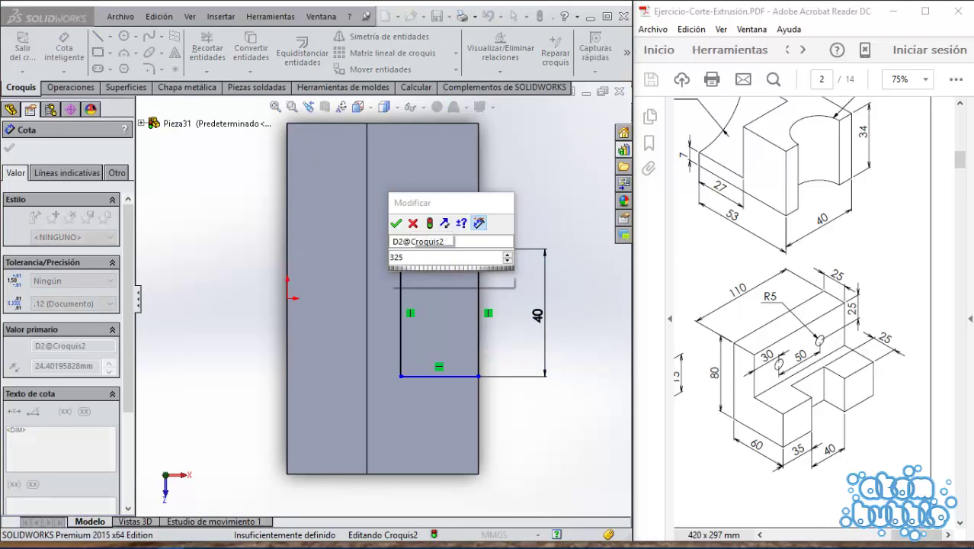
{"action": "key", "text": "BackSpace"}
{"action": "key", "text": "BackSpace"}
{"action": "key", "text": "BackSpace"}
{"action": "type", "text": "25"}
{"action": "key", "text": "Return"}
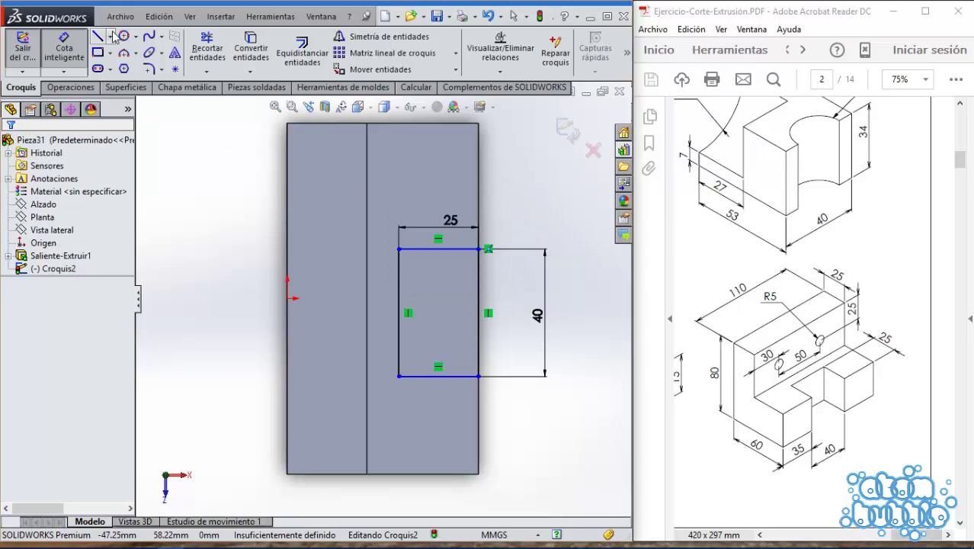
{"action": "key", "text": "Escape"}
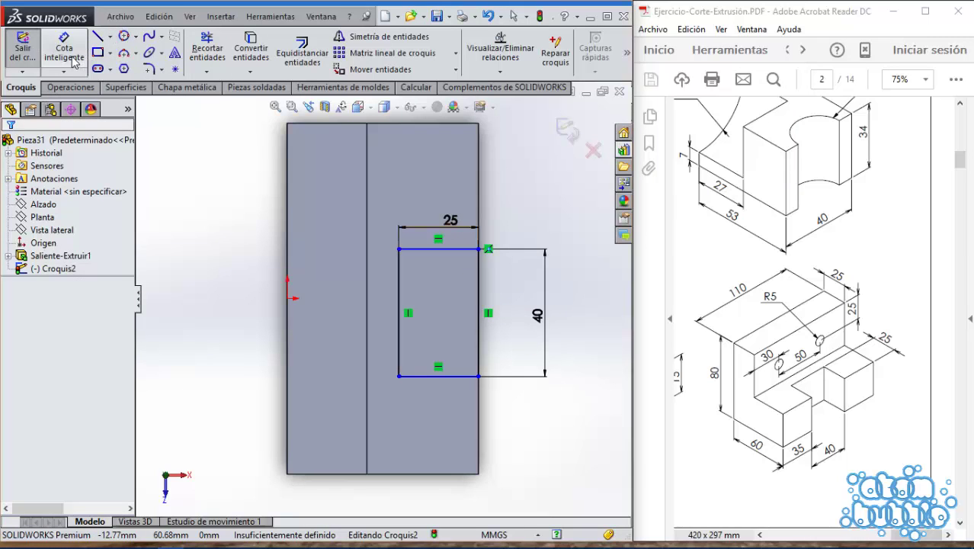
Place the rectangle 35 mm from the step face's lower edge
{"action": "left_click", "coordinate": [75, 64]}
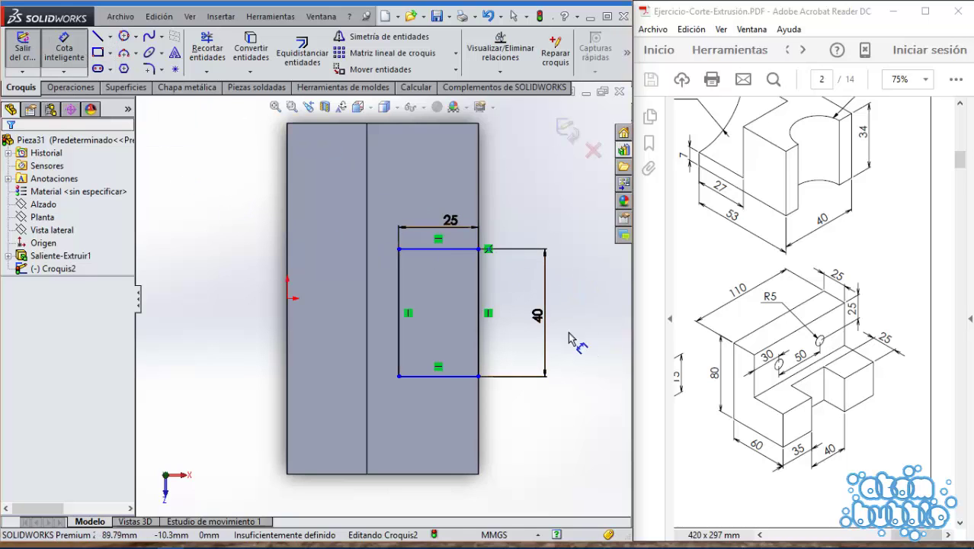
{"action": "left_click", "coordinate": [465, 377]}
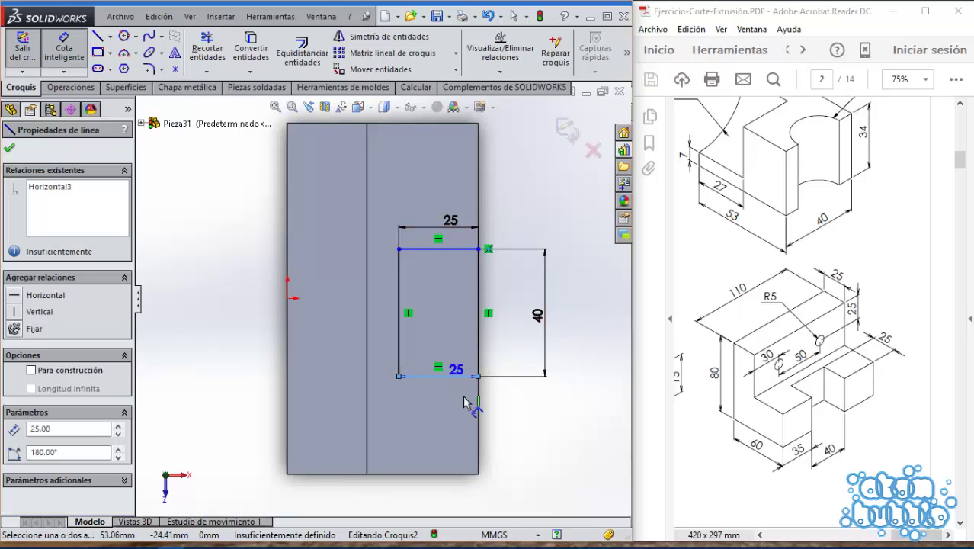
{"action": "left_click", "coordinate": [469, 473]}
{"action": "left_click", "coordinate": [511, 435]}
{"action": "type", "text": "356"}
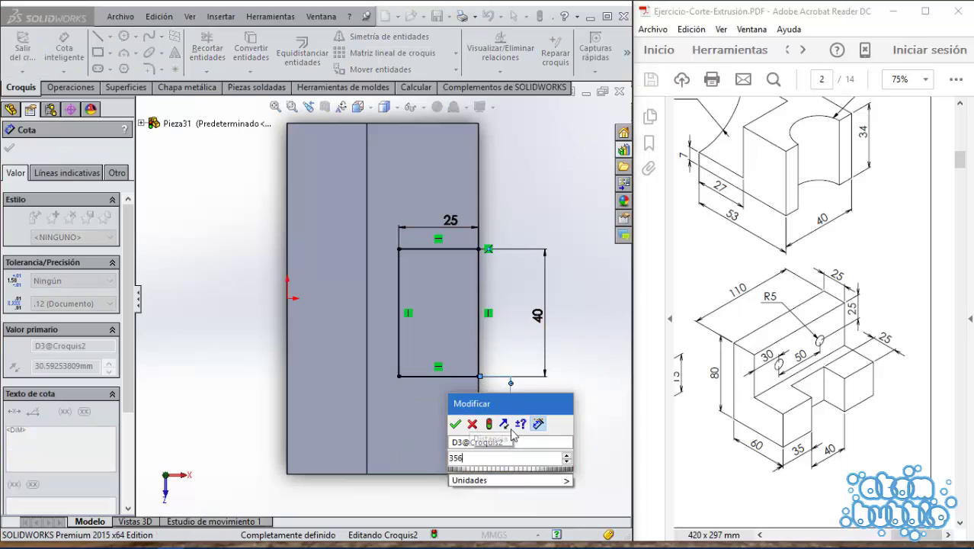
{"action": "key", "text": "Return"}
{"action": "left_click", "coordinate": [544, 424]}
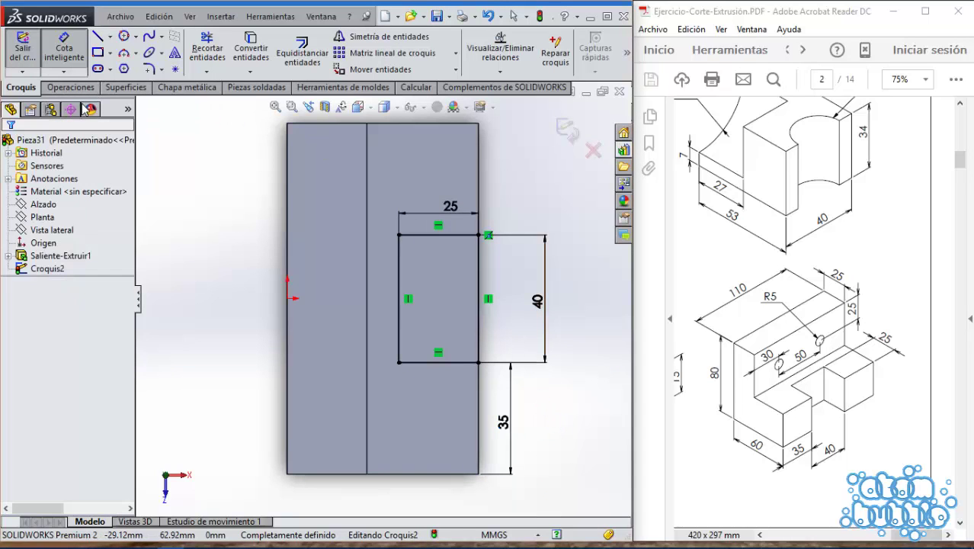
{"action": "left_click", "coordinate": [79, 87]}
Cut the rectangle Through All to form the slot
{"action": "left_click", "coordinate": [246, 52]}
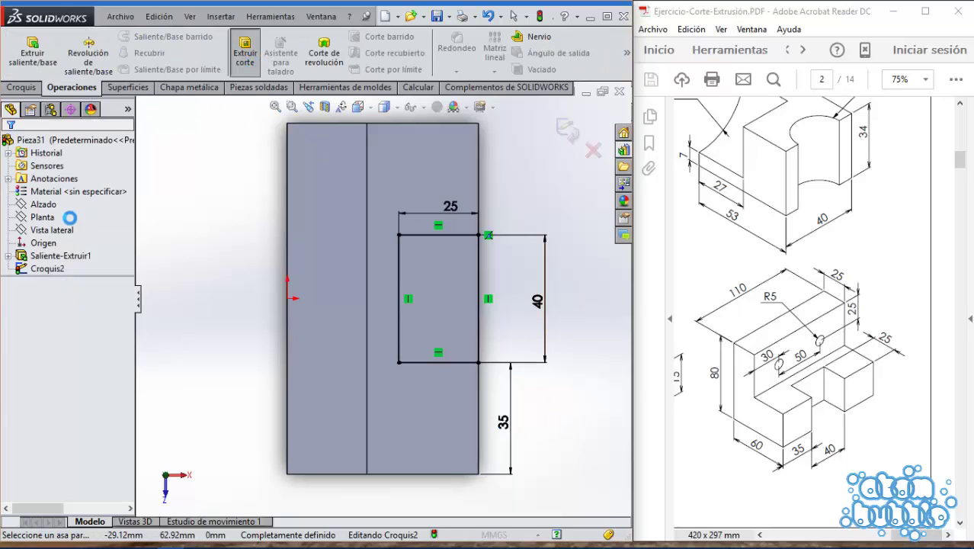
{"action": "left_click", "coordinate": [72, 231]}
{"action": "left_click", "coordinate": [61, 253]}
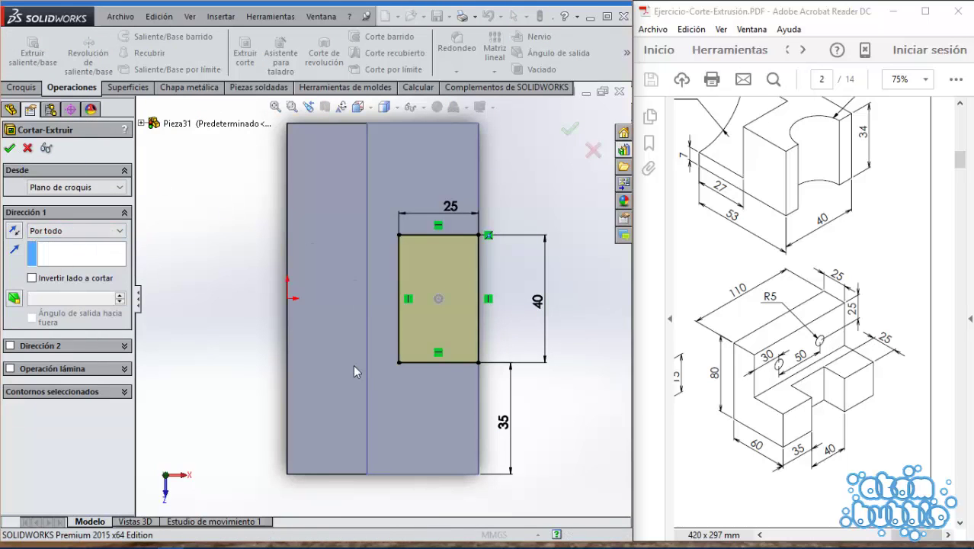
{"action": "key", "text": "Return"}
Start a new sketch on the tall upright face, viewed normal to it
{"action": "scroll", "coordinate": [293, 243], "scroll_direction": "down", "scroll_amount": 3}
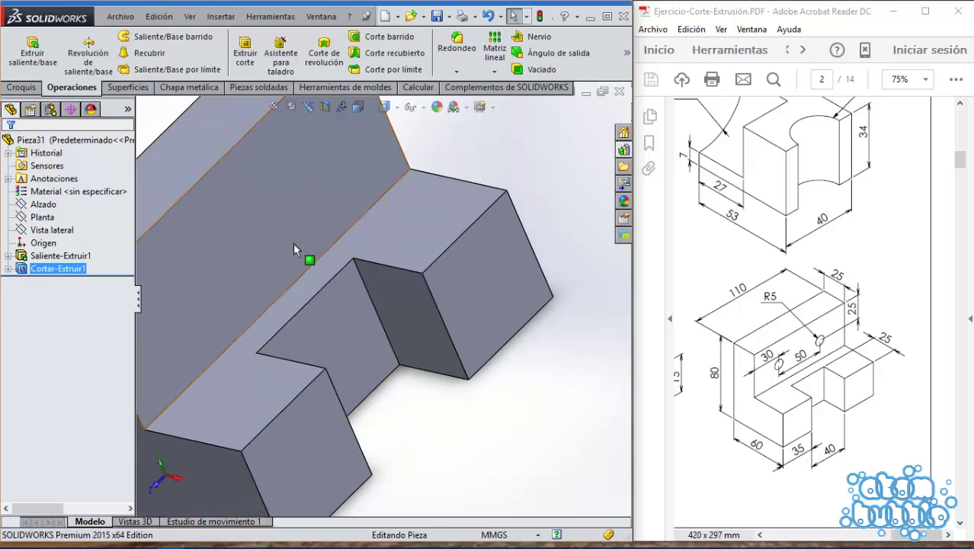
{"action": "right_click", "coordinate": [385, 183]}
{"action": "left_click", "coordinate": [368, 203]}
{"action": "key", "text": "ctrl+8"}
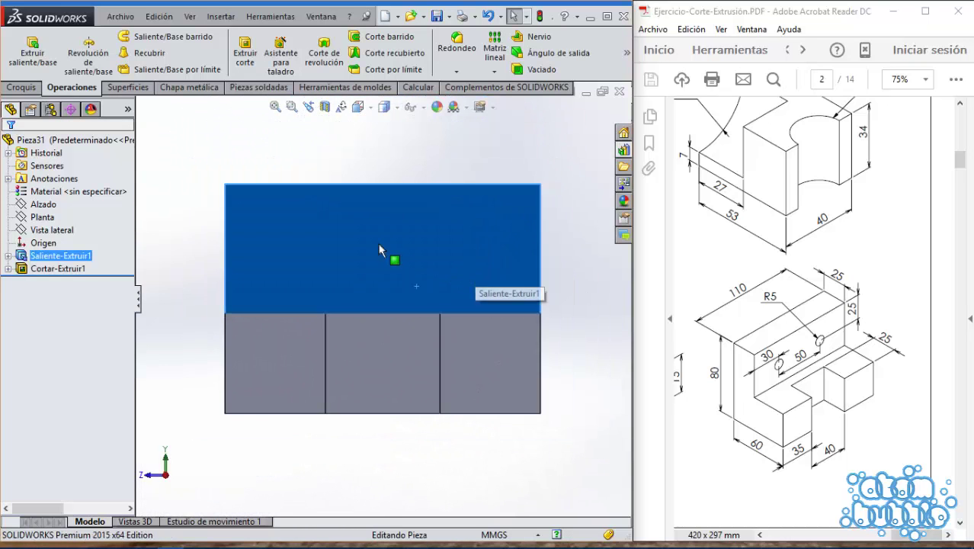
{"action": "right_click", "coordinate": [377, 237]}
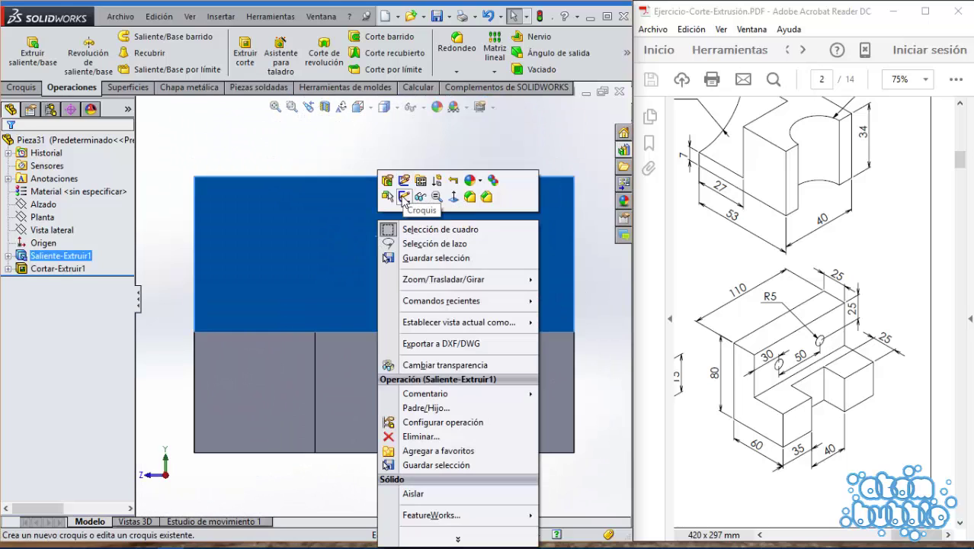
{"action": "left_click", "coordinate": [404, 196]}
Draw two small circles level with each other on the left and right of the face
{"action": "left_click", "coordinate": [213, 138]}
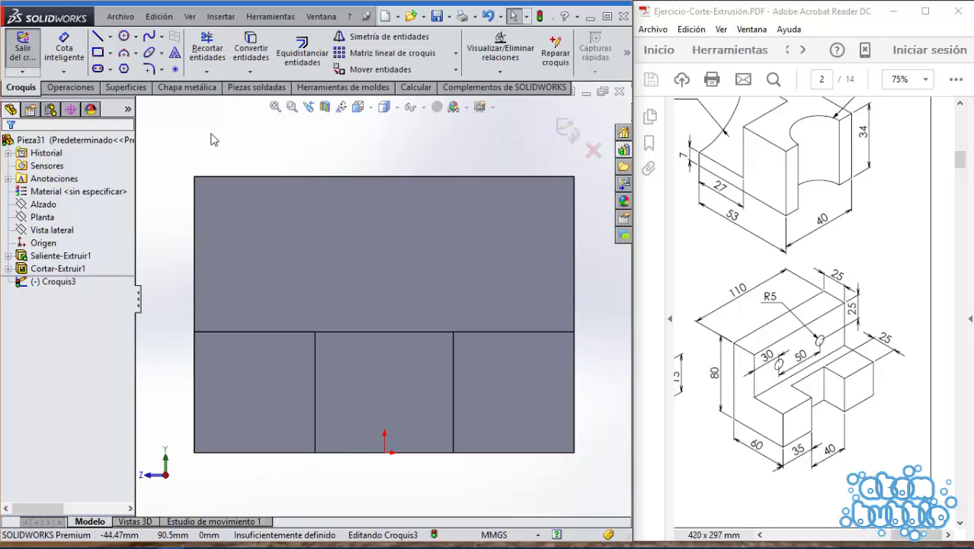
{"action": "left_click", "coordinate": [134, 37]}
{"action": "left_click", "coordinate": [139, 50]}
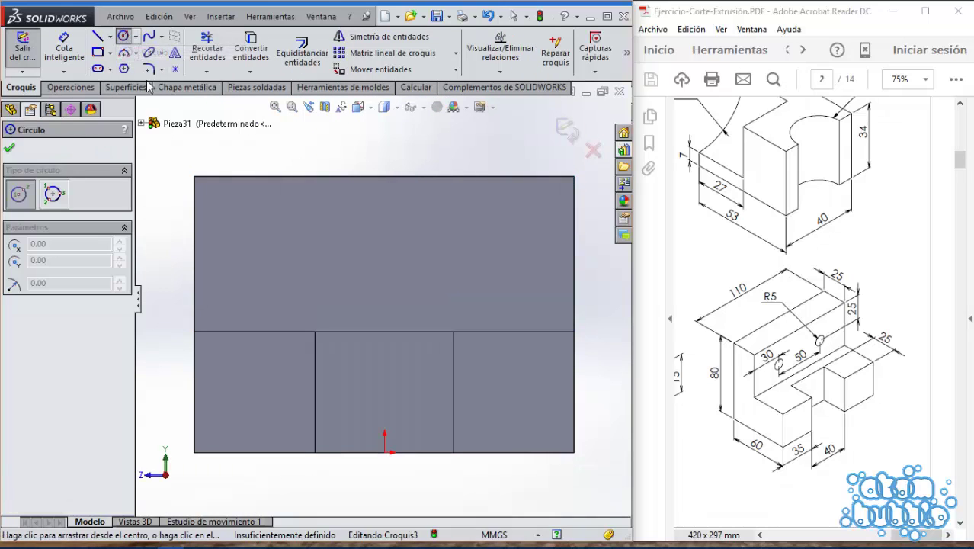
{"action": "left_click_drag", "start_coordinate": [277, 256], "coordinate": [295, 255]}
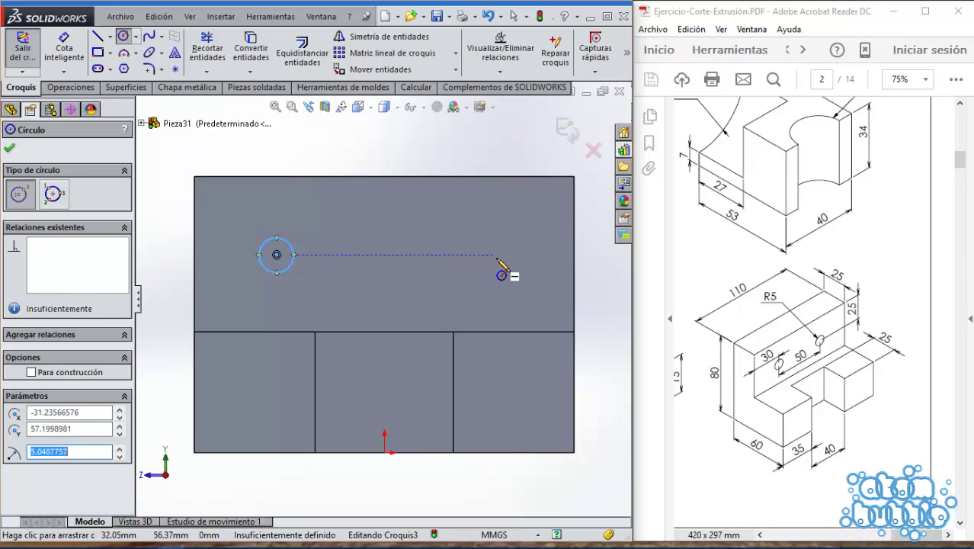
{"action": "left_click_drag", "start_coordinate": [496, 254], "coordinate": [511, 256]}
{"action": "key", "text": "Escape"}
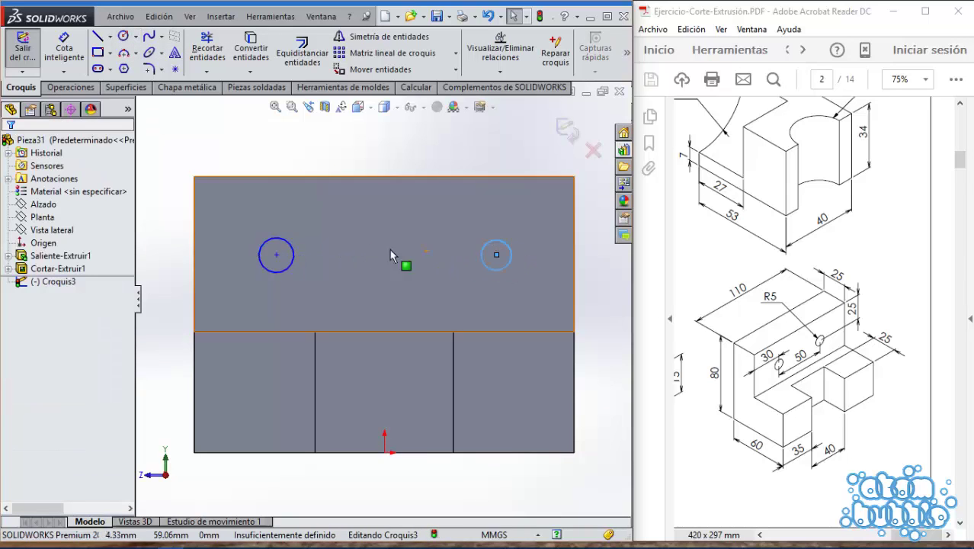
Add an Equal relation between the two circles
{"action": "left_click", "coordinate": [294, 253]}
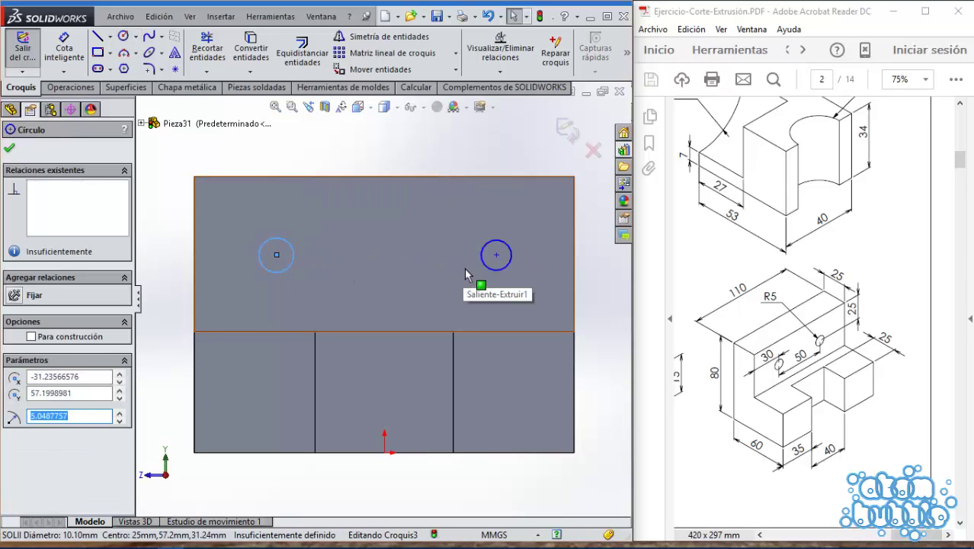
{"action": "left_click", "coordinate": [480, 254], "text": "ctrl"}
{"action": "left_click", "coordinate": [35, 456]}
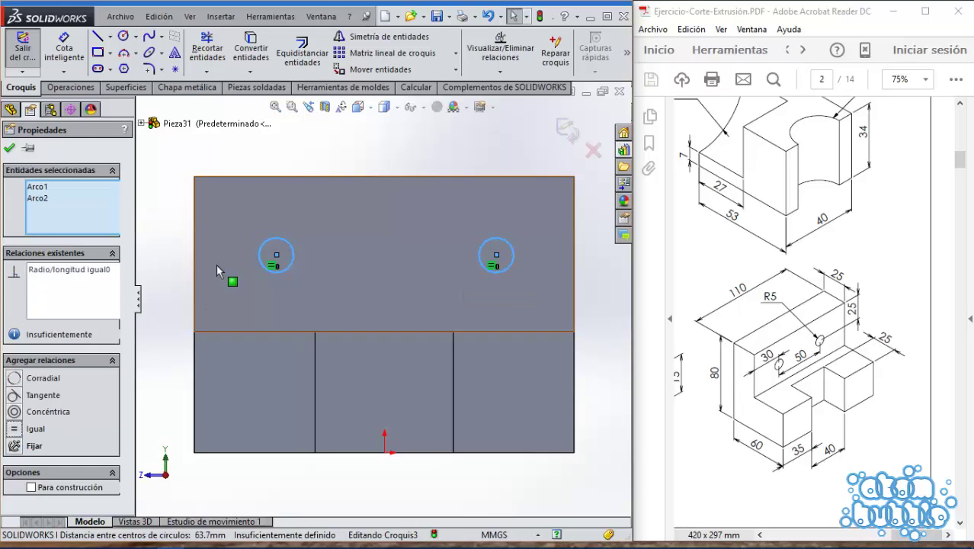
{"action": "left_click", "coordinate": [287, 166]}
Dimension the left circle's diameter to Ø10
{"action": "key", "text": "d"}
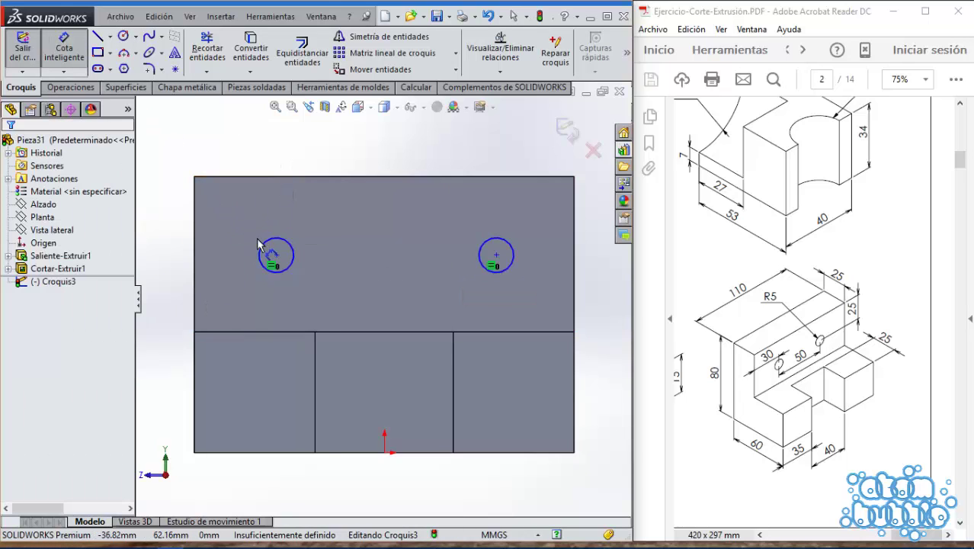
{"action": "left_click", "coordinate": [259, 250]}
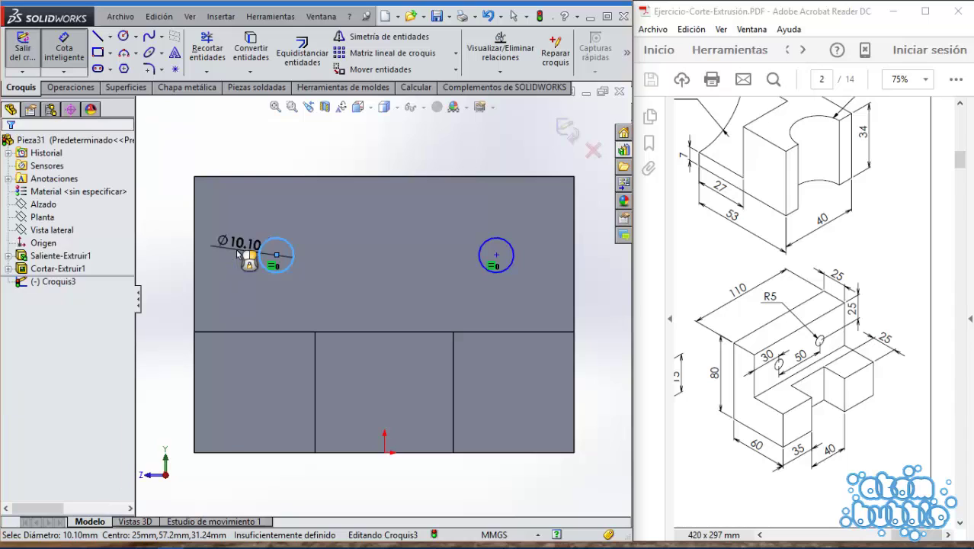
{"action": "left_click", "coordinate": [237, 254]}
{"action": "key", "text": "Return"}
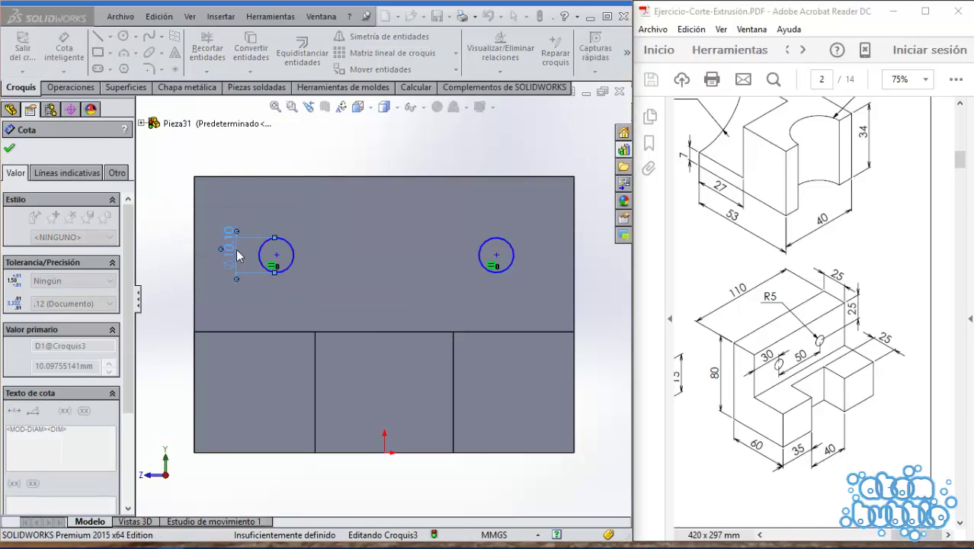
{"action": "left_click", "coordinate": [315, 163]}
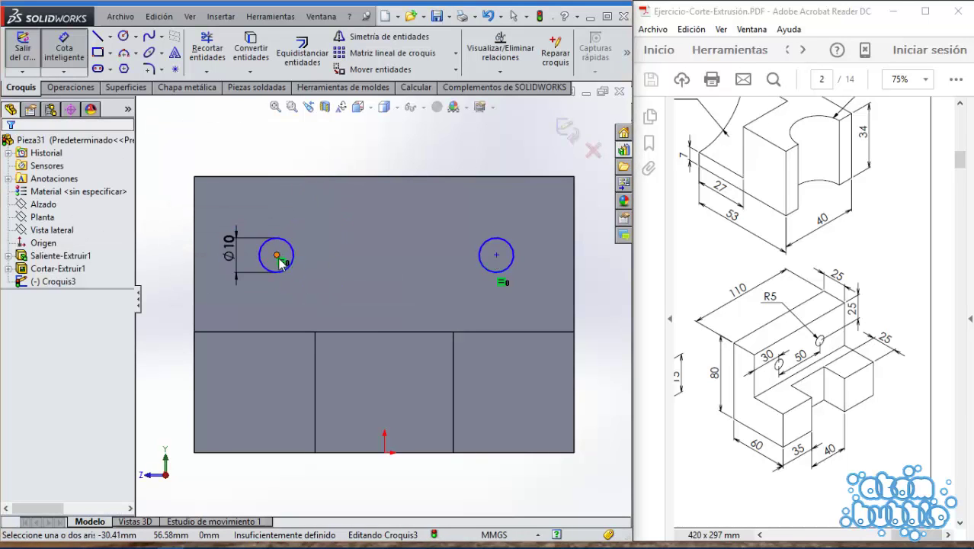
{"action": "key", "text": "Escape"}
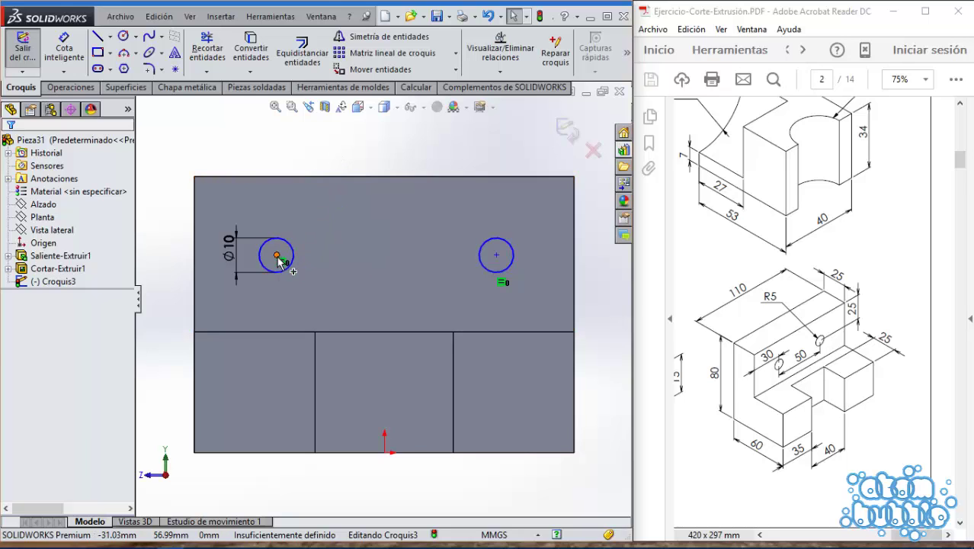
Add a Horizontal relation between the two circle centres
{"action": "left_click", "coordinate": [277, 256]}
{"action": "left_click", "coordinate": [496, 255], "text": "ctrl"}
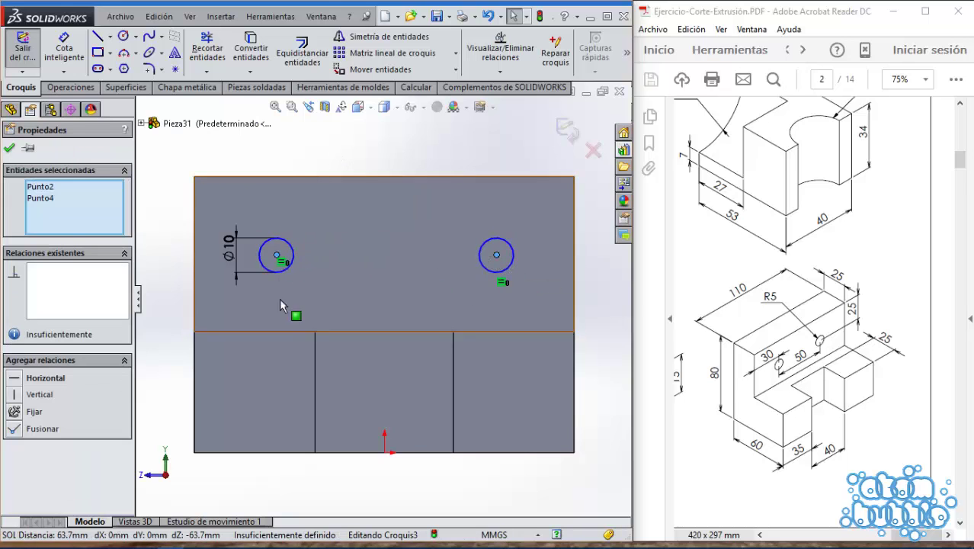
{"action": "left_click", "coordinate": [20, 381]}
{"action": "left_click", "coordinate": [398, 157]}
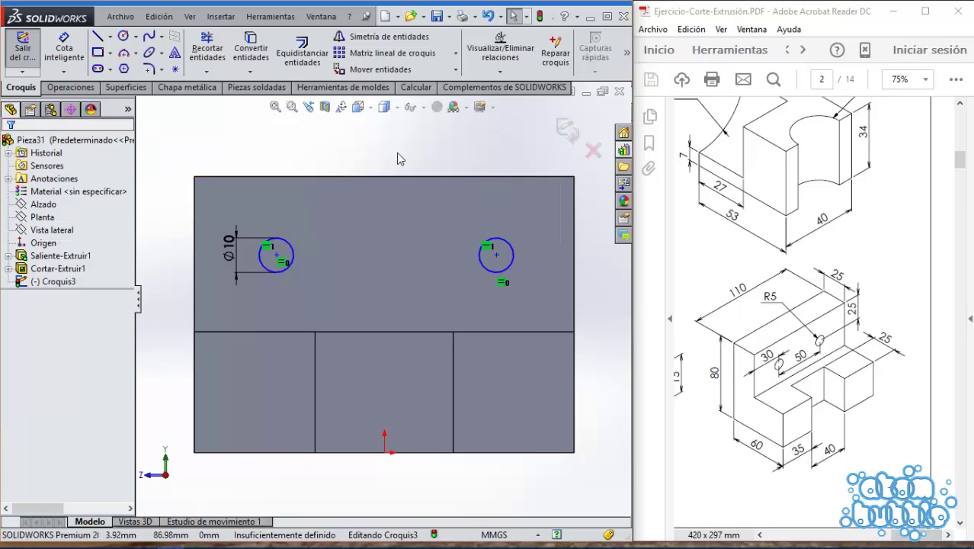
Space the circle centres 50 mm apart
{"action": "left_click", "coordinate": [64, 47]}
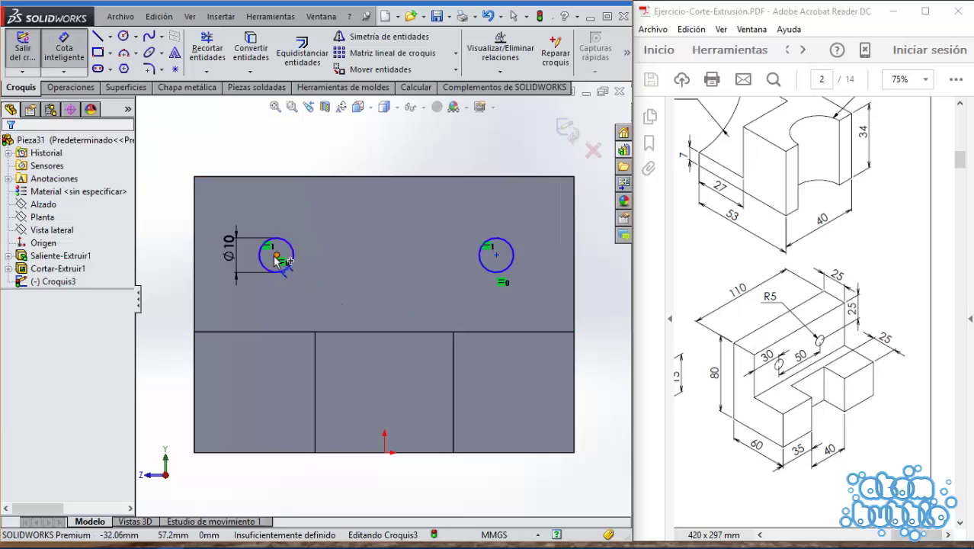
{"action": "left_click", "coordinate": [276, 257]}
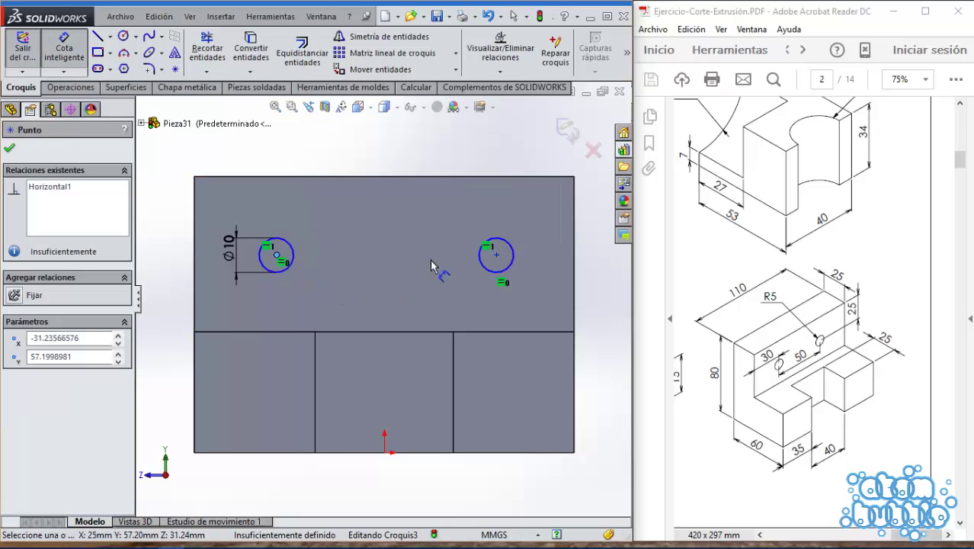
{"action": "left_click", "coordinate": [496, 256]}
{"action": "left_click", "coordinate": [398, 229]}
{"action": "type", "text": "560"}
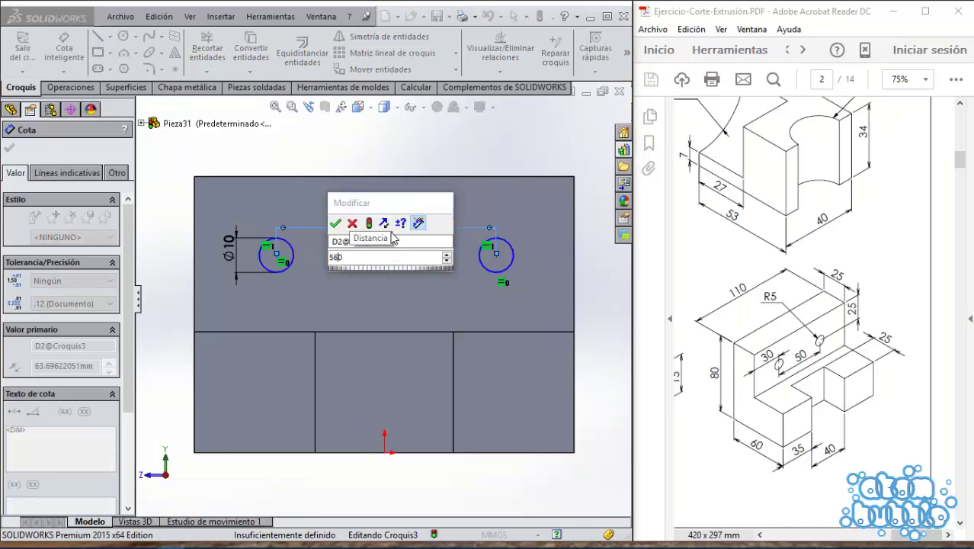
{"action": "key", "text": "Return"}
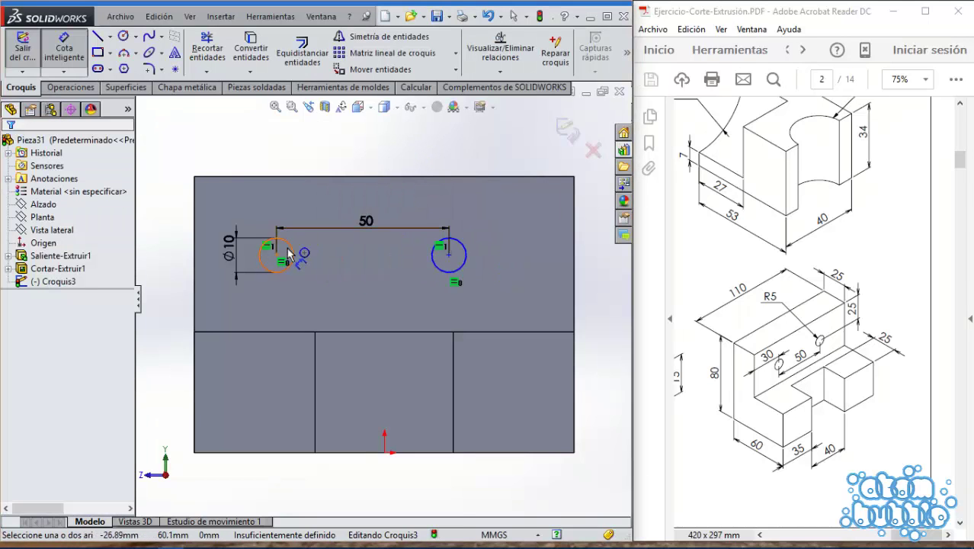
Locate the circles 30 mm from the left edge and 25 mm below the top edge
{"action": "left_click", "coordinate": [275, 257]}
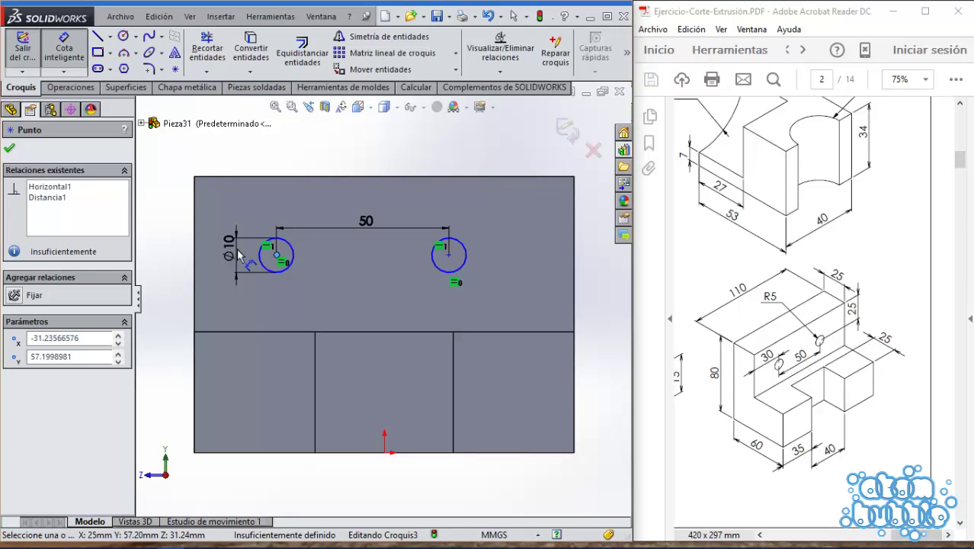
{"action": "left_click", "coordinate": [195, 267]}
{"action": "left_click", "coordinate": [236, 156]}
{"action": "type", "text": "3"}
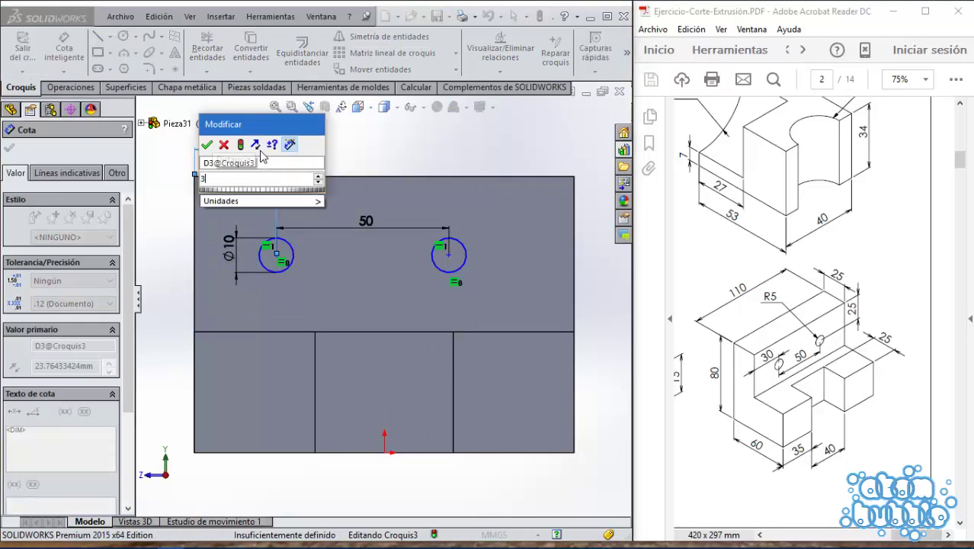
{"action": "type", "text": "0"}
{"action": "key", "text": "Return"}
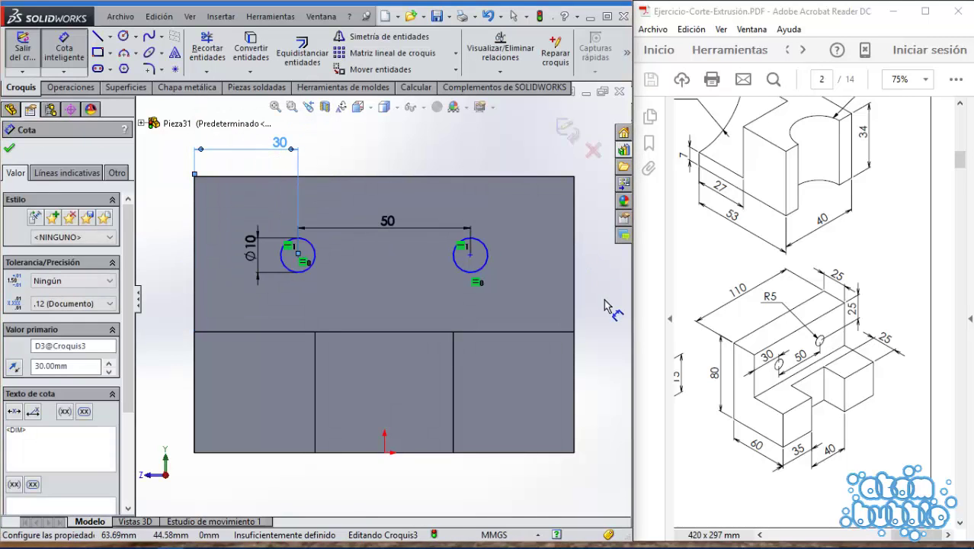
{"action": "left_click", "coordinate": [471, 255]}
{"action": "left_click", "coordinate": [519, 177]}
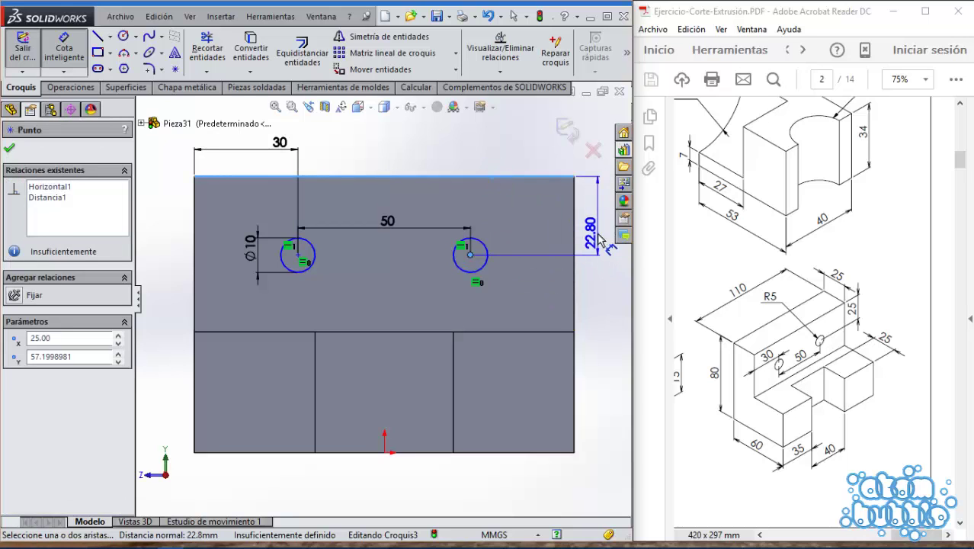
{"action": "left_click", "coordinate": [608, 244]}
{"action": "type", "text": "25"}
{"action": "key", "text": "Return"}
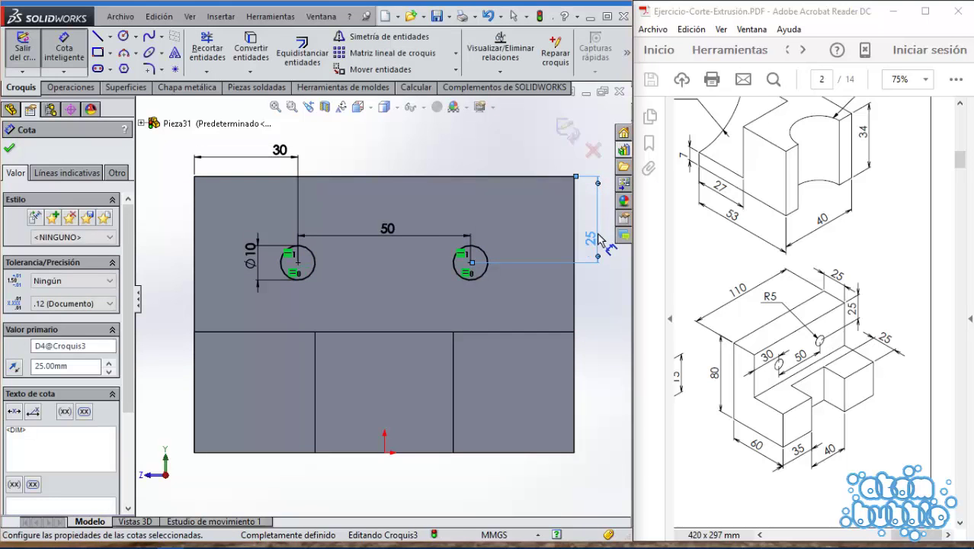
{"action": "left_click", "coordinate": [70, 87]}
Cut both Ø10 circles Through All to make the two holes
{"action": "left_click", "coordinate": [245, 52]}
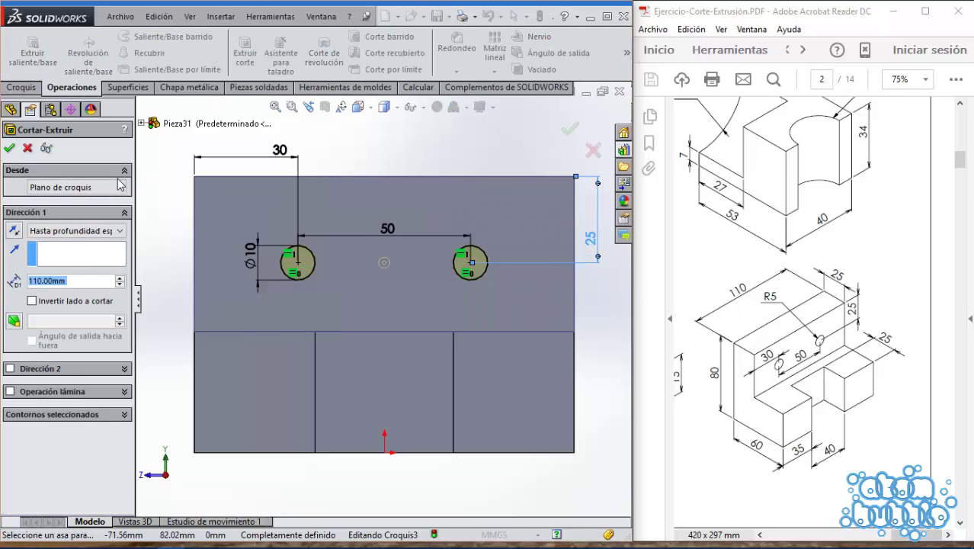
{"action": "left_click", "coordinate": [76, 230]}
{"action": "left_click", "coordinate": [63, 253]}
{"action": "left_click", "coordinate": [10, 149]}
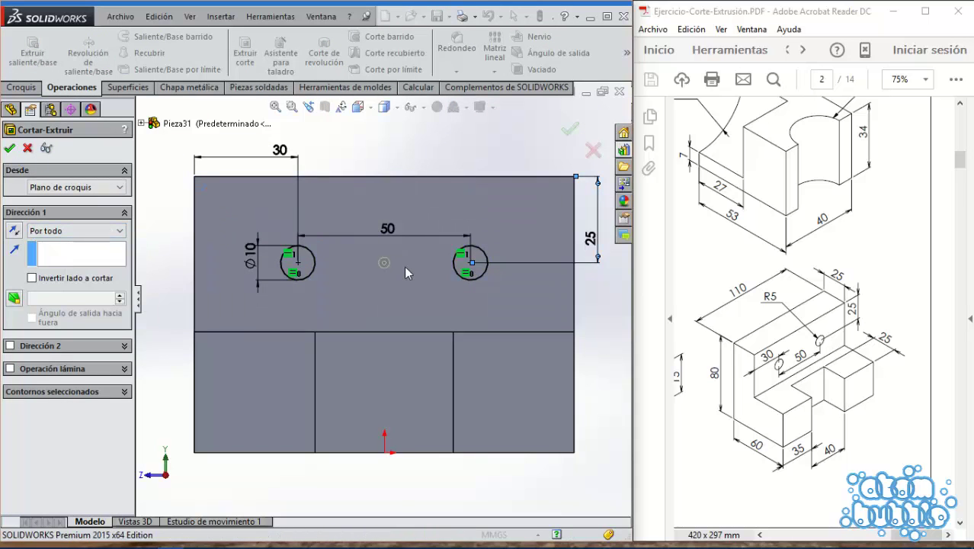
{"action": "key", "text": "space"}
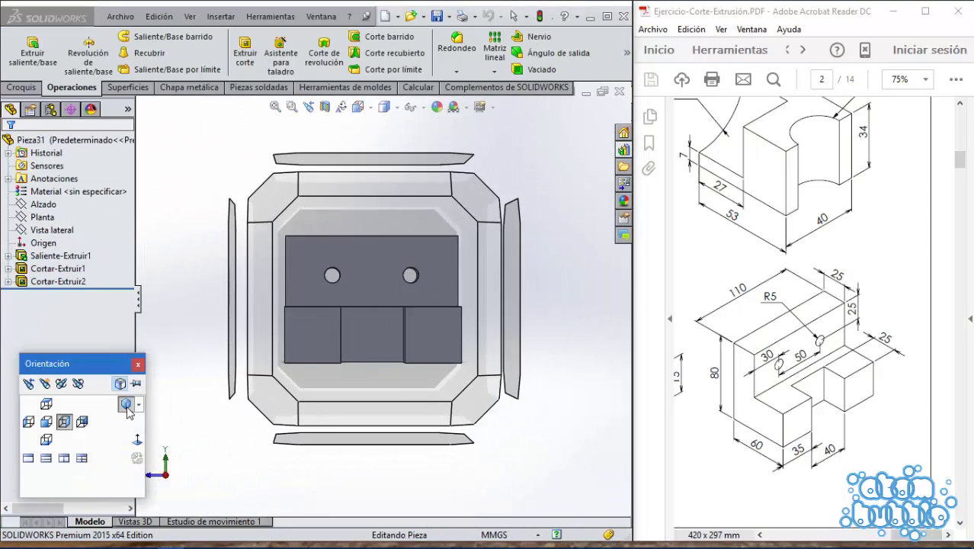